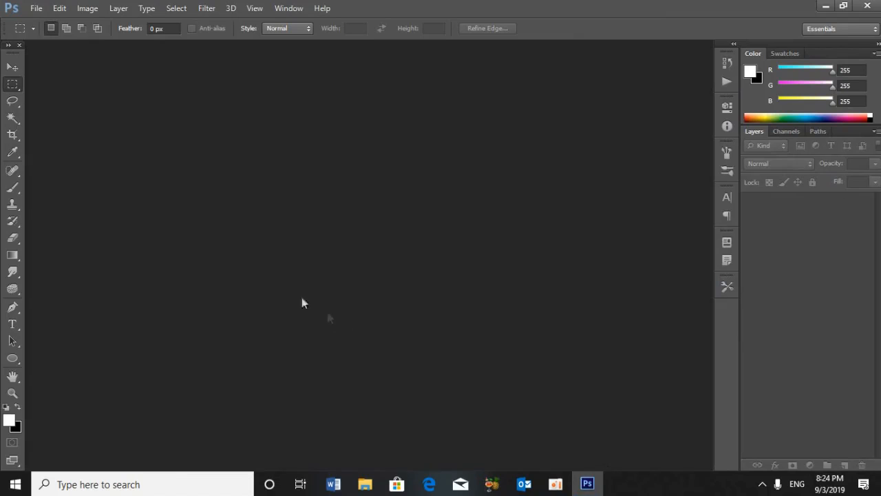
# Create a new RGB document 1500 pixels wide and 1300 pixels high at 200 pixels/inch with the background color as contents.
pyautogui.click(36, 8)
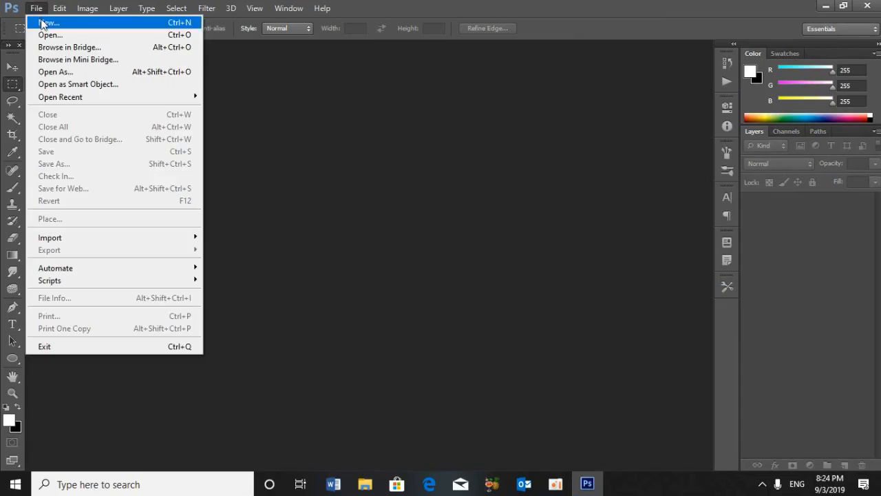
pyautogui.click(44, 22)
pyautogui.doubleClick(247, 194)
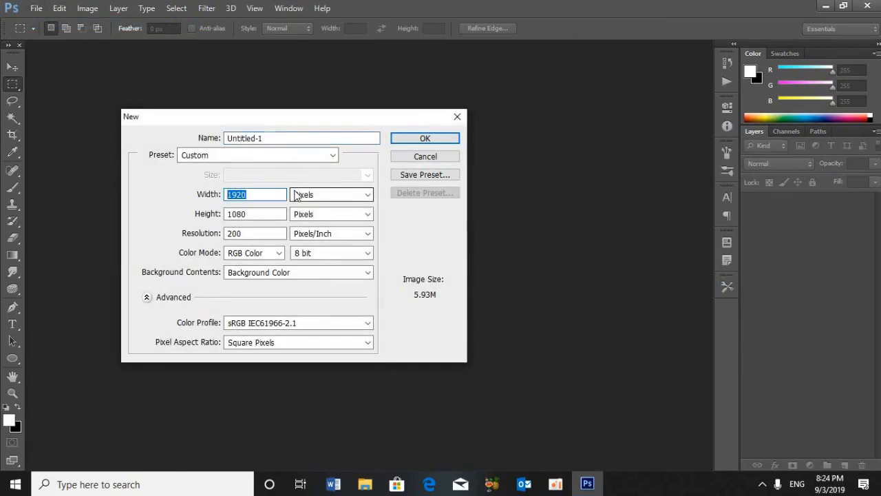
pyautogui.write('1500')
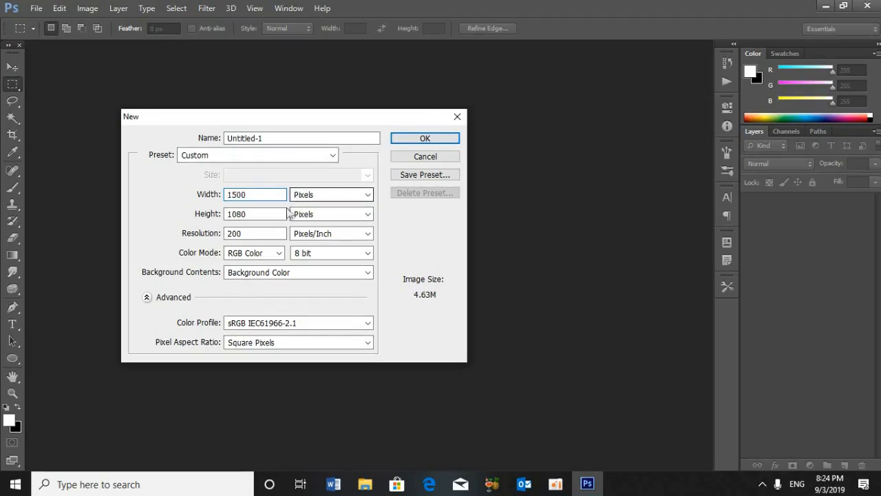
pyautogui.doubleClick(231, 215)
pyautogui.write('1')
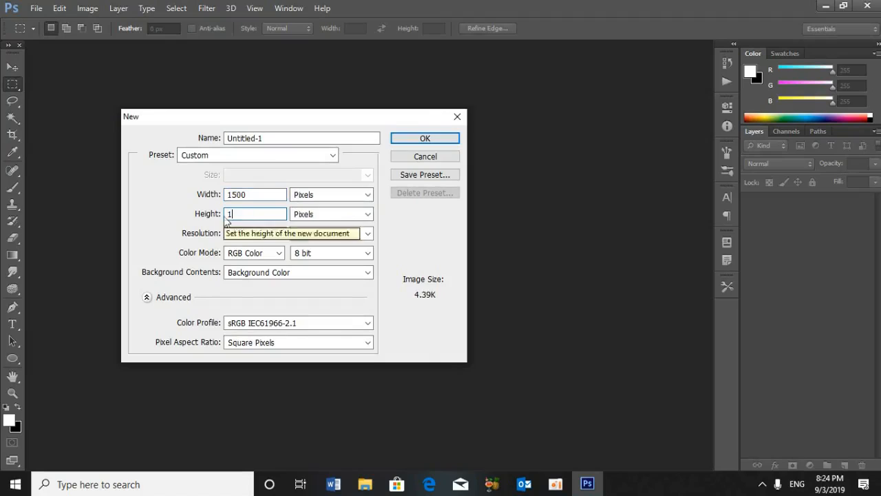
pyautogui.write('300')
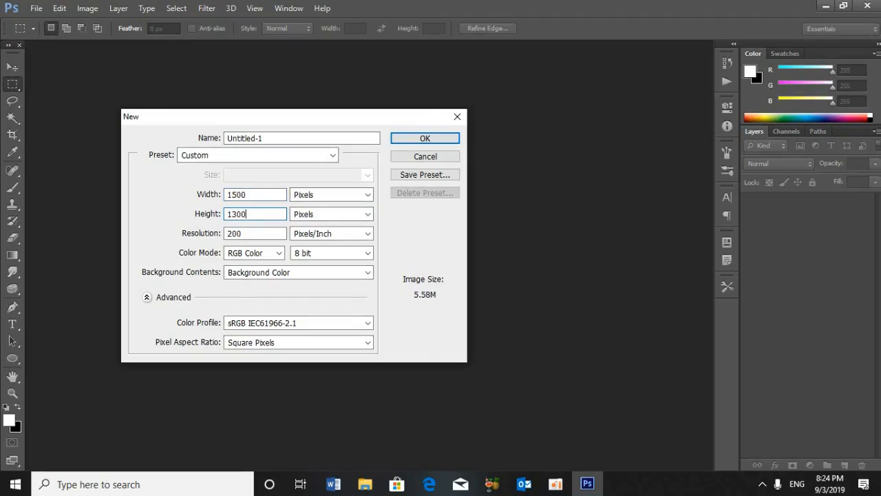
pyautogui.doubleClick(236, 234)
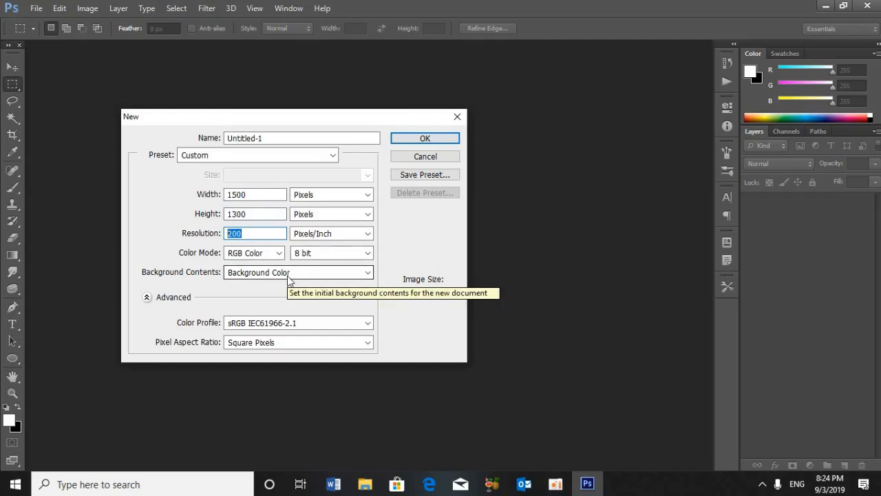
pyautogui.click(416, 139)
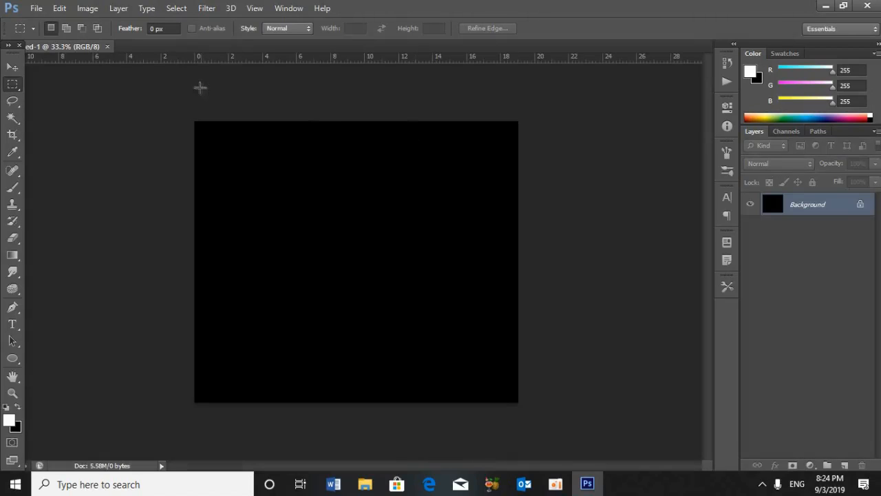
# Undock the new black document into its own floating window.
pyautogui.moveTo(87, 45); pyautogui.dragTo(259, 78)
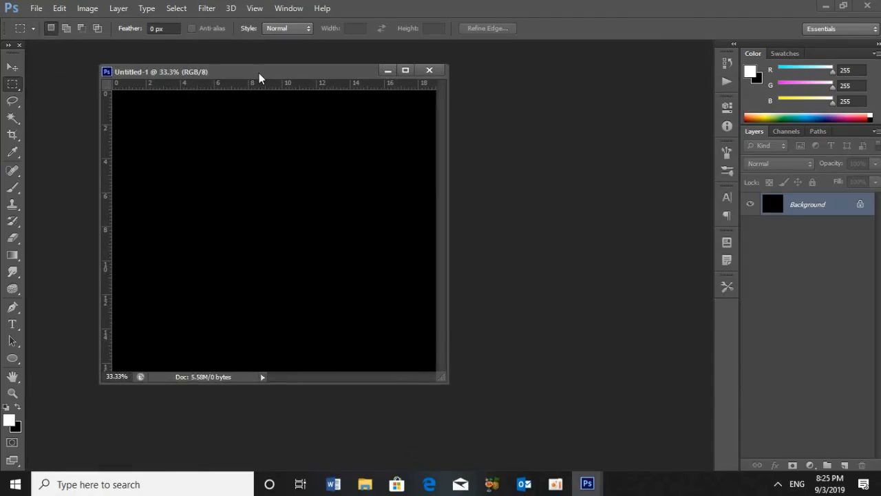
pyautogui.hotkey('ctrl', 'o')
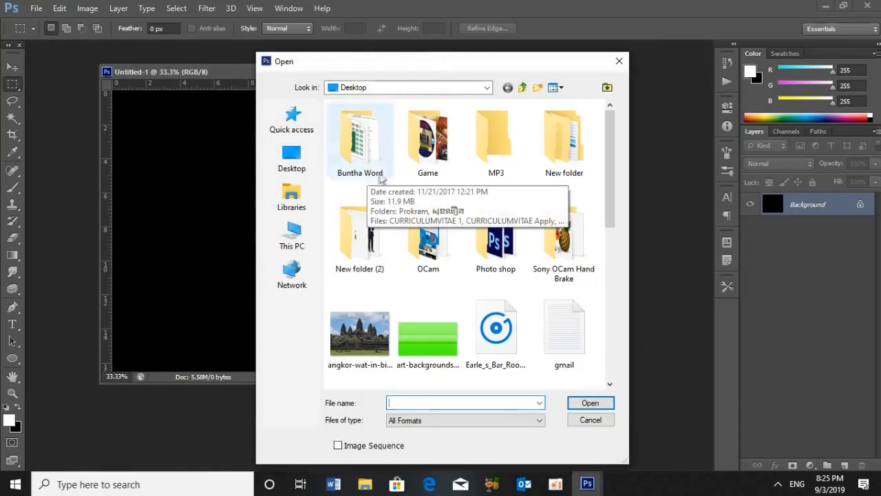
pyautogui.click(619, 60)
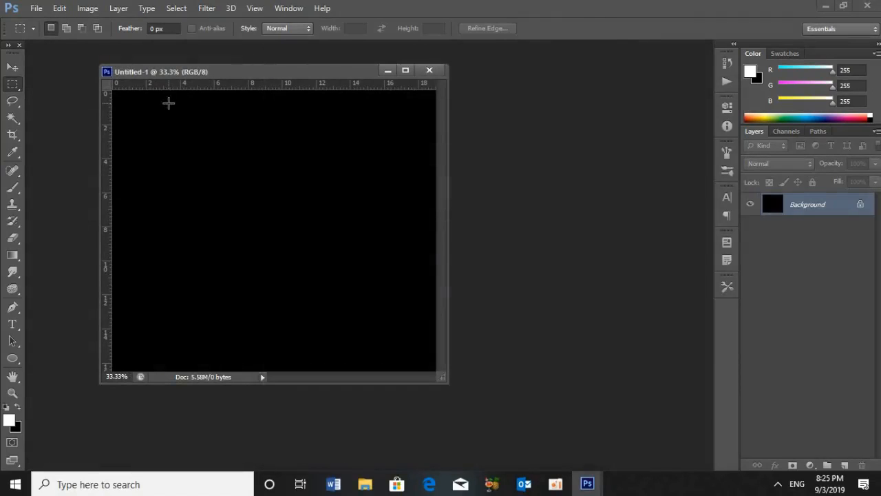
# Extend the canvas downward to 150 percent height at 100 percent width, anchored at the top center.
pyautogui.click(88, 8)
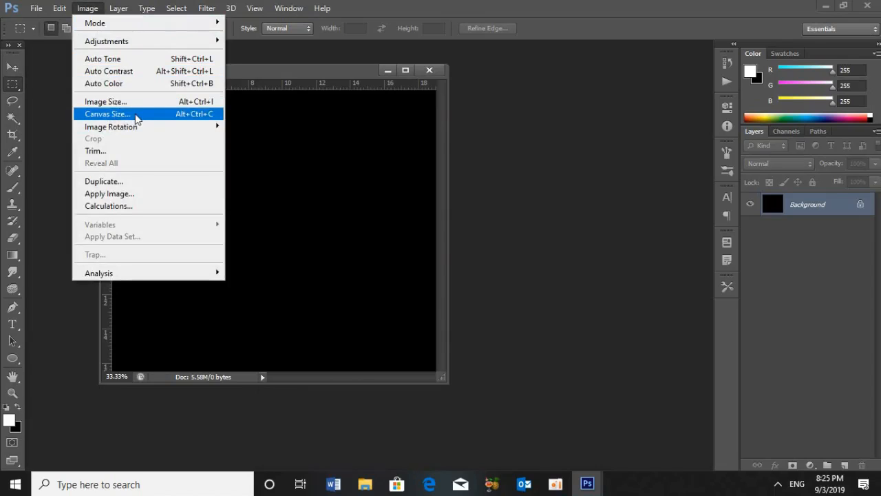
pyautogui.click(110, 114)
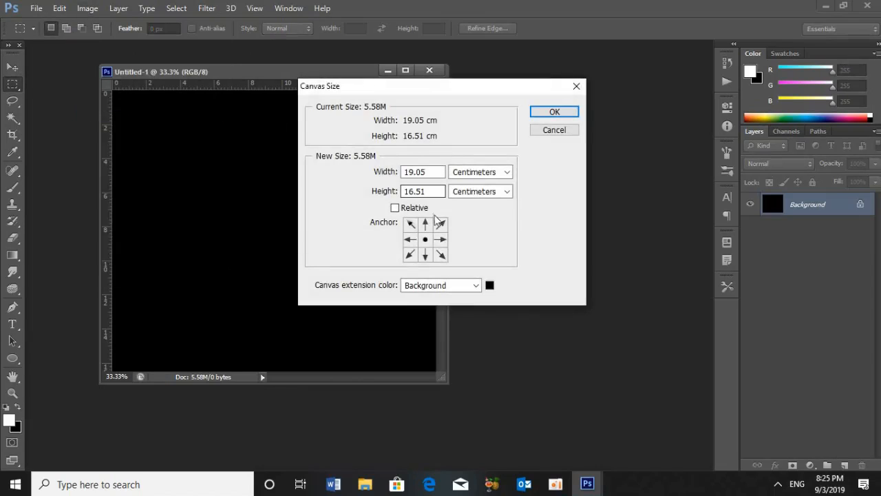
pyautogui.click(425, 223)
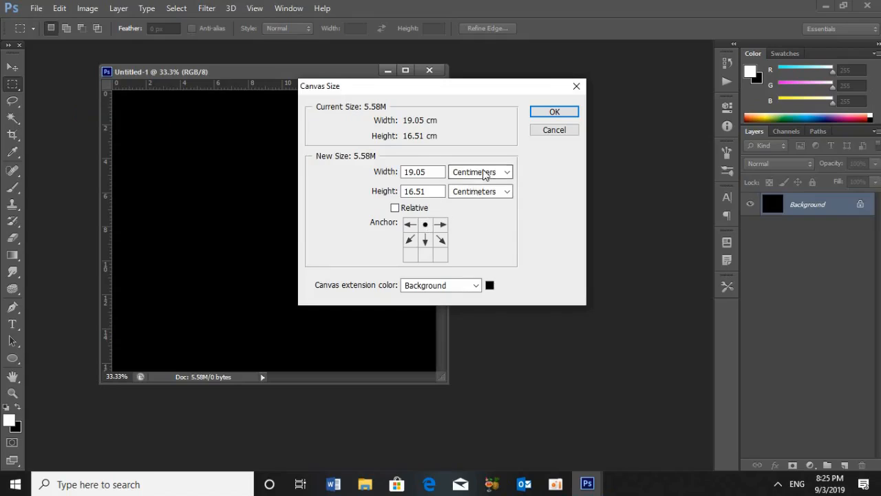
pyautogui.click(474, 172)
pyautogui.click(473, 185)
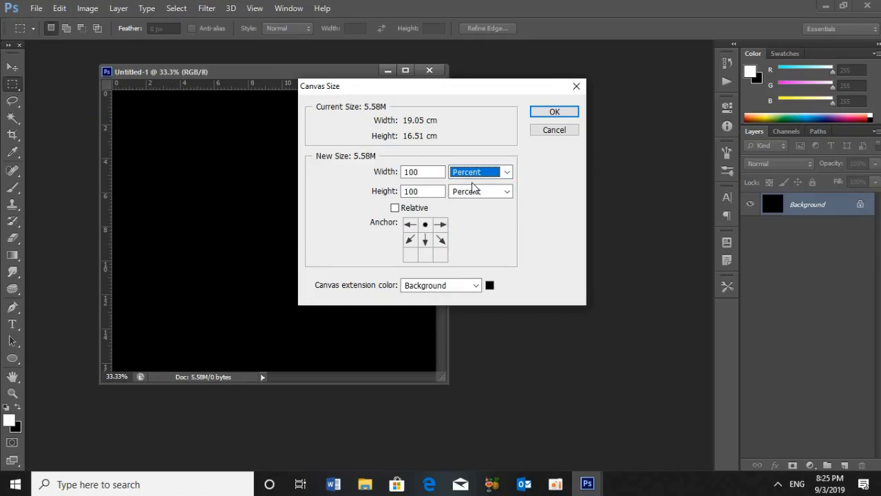
pyautogui.press('Tab')
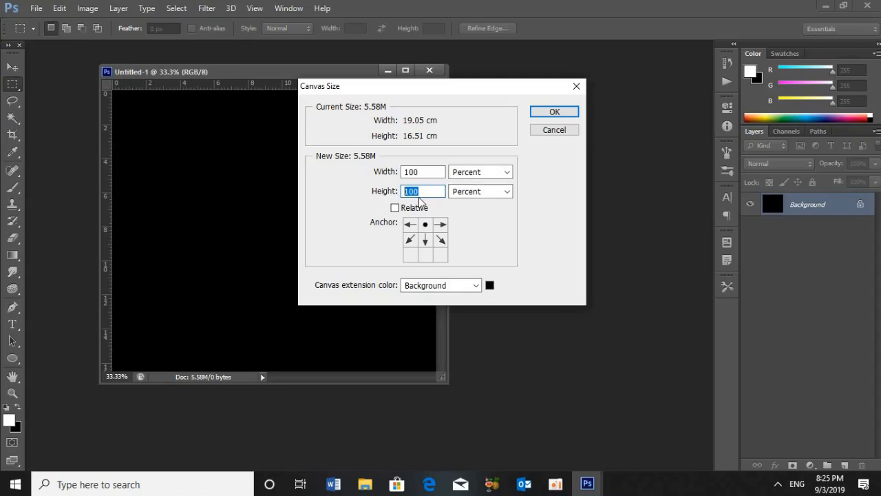
pyautogui.write('150')
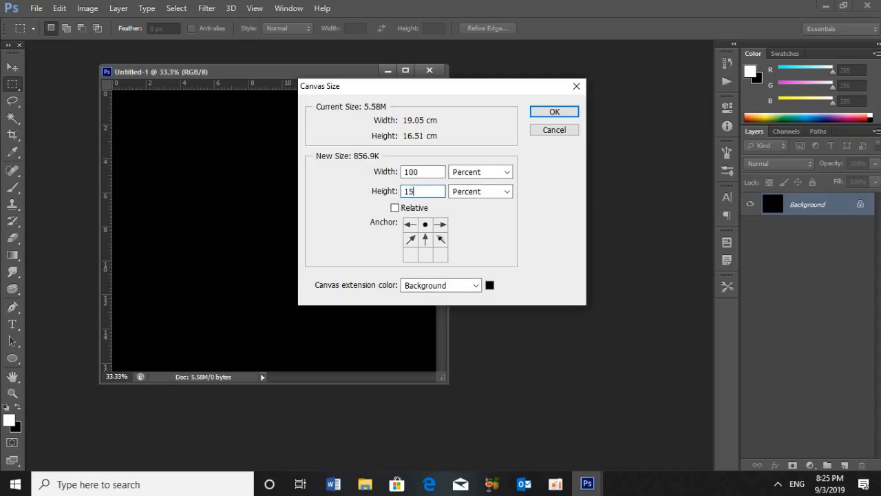
pyautogui.click(559, 113)
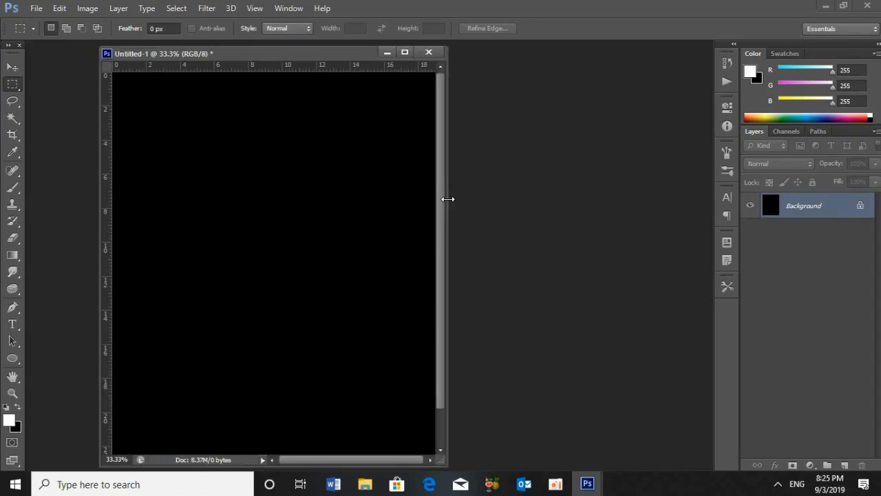
# Open the angkor-wat-in-bicicletta-5 image from the Desktop and place it in a separate floating window beside the black document.
pyautogui.moveTo(449, 199); pyautogui.dragTo(573, 187)
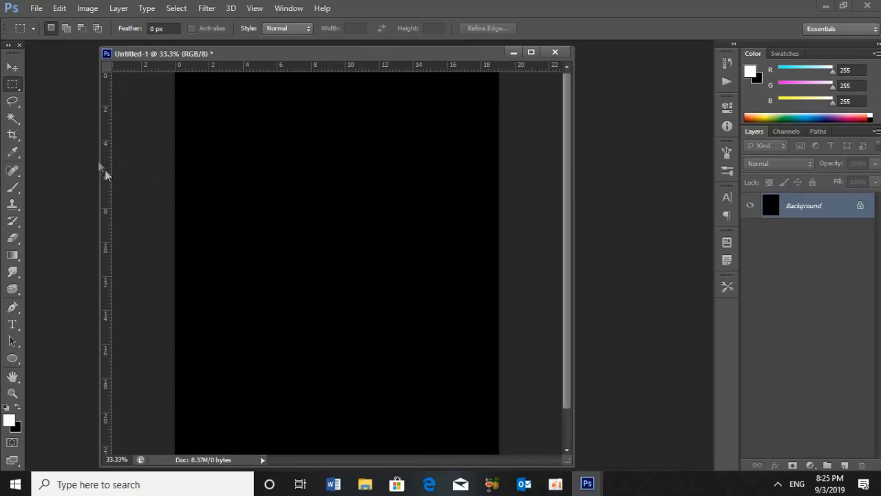
pyautogui.hotkey('ctrl', 'o')
pyautogui.click(359, 334)
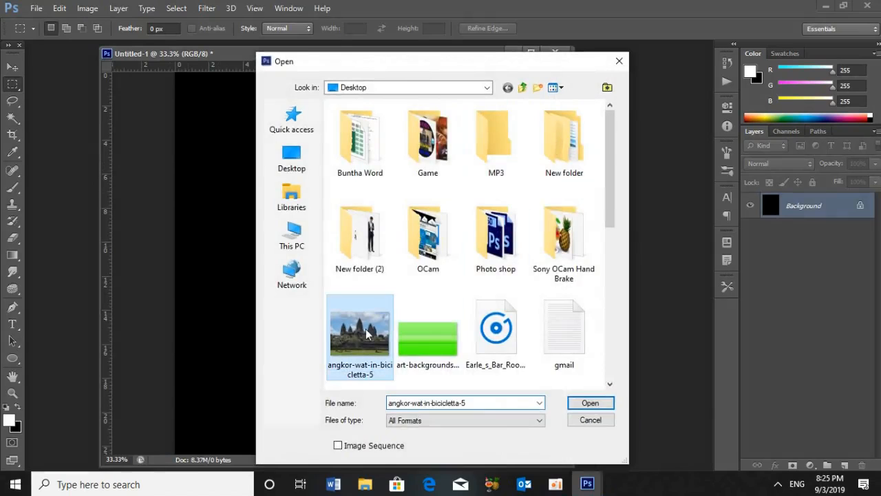
pyautogui.click(590, 403)
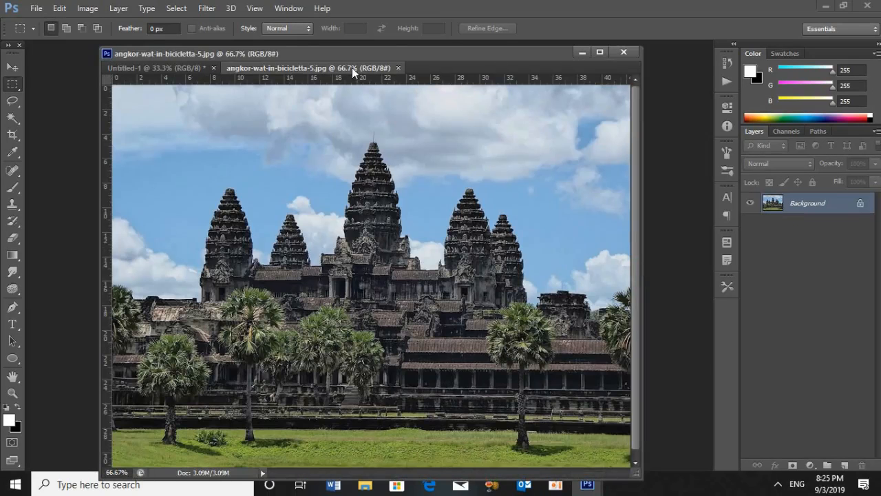
pyautogui.moveTo(352, 67); pyautogui.dragTo(695, 97)
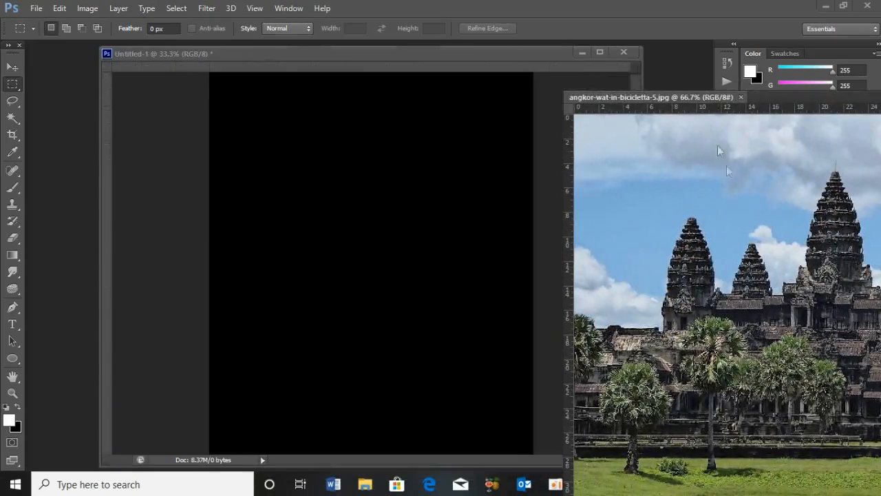
pyautogui.moveTo(726, 170); pyautogui.dragTo(718, 150)
pyautogui.moveTo(773, 281); pyautogui.dragTo(729, 284)
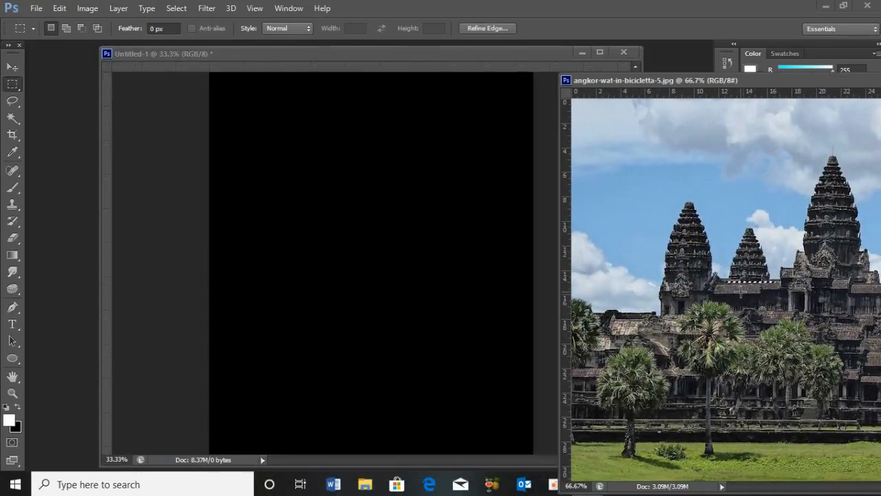
pyautogui.click(741, 290)
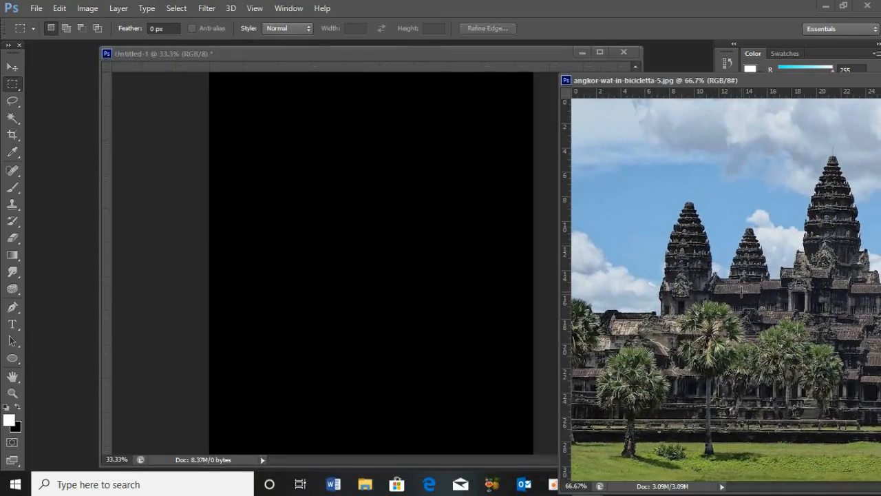
# Copy the temple photo into the upper-left corner of the black canvas and close the source photo's window.
pyautogui.press('v')
pyautogui.moveTo(776, 252); pyautogui.dragTo(322, 146)
pyautogui.click(747, 82)
pyautogui.moveTo(795, 83); pyautogui.dragTo(431, 183)
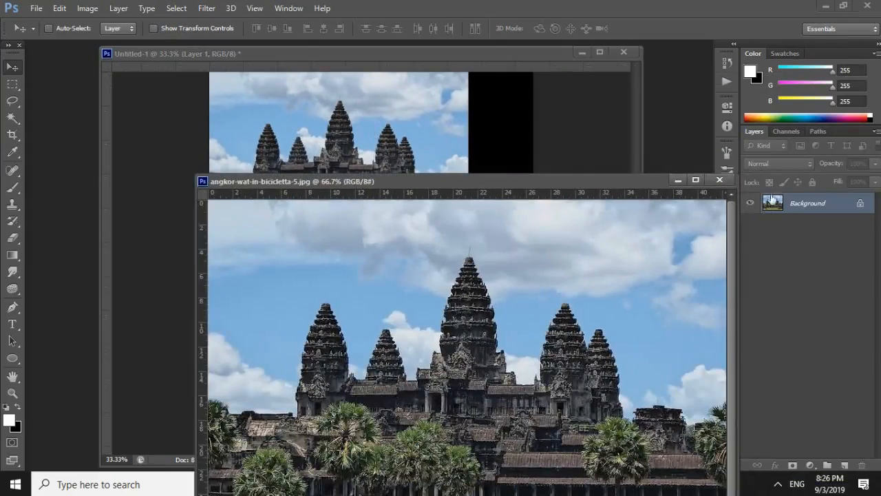
pyautogui.click(695, 188)
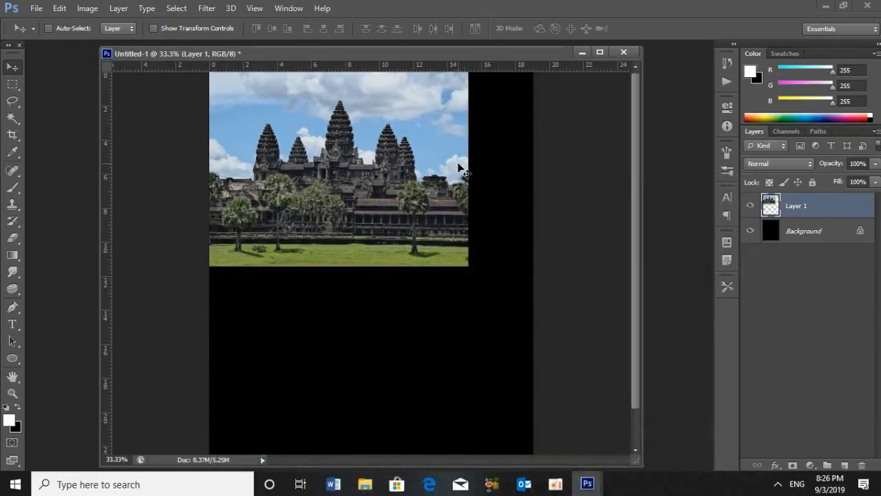
# Free-transform the temple photo to 125% width and 102.67% height so it spans the full width of the canvas.
pyautogui.hotkey('ctrl', 't')
pyautogui.moveTo(469, 169); pyautogui.dragTo(534, 169)
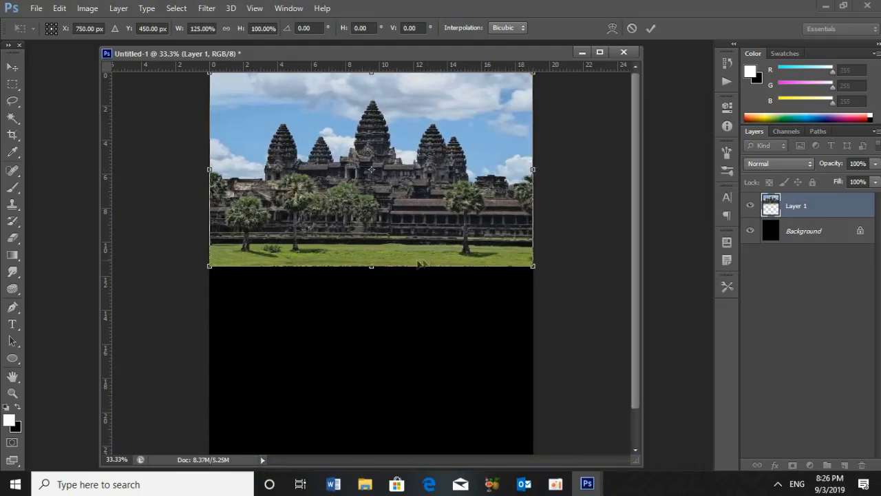
pyautogui.moveTo(371, 266); pyautogui.dragTo(371, 271)
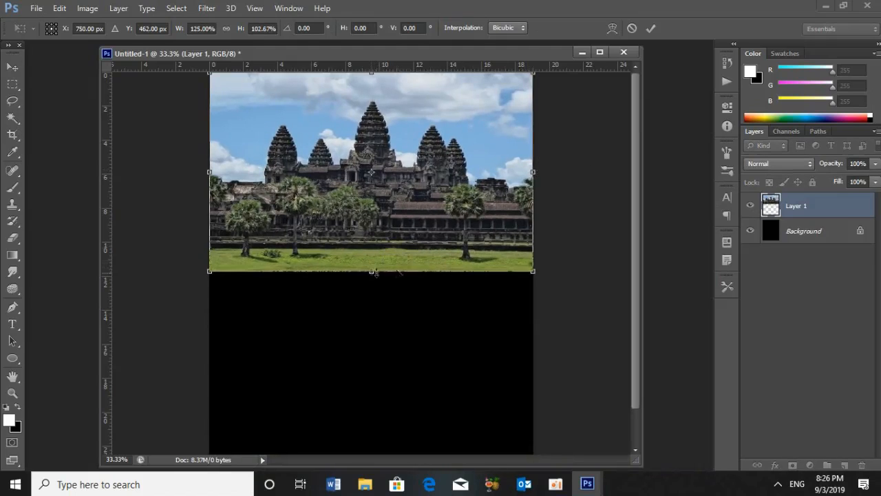
pyautogui.press('Return')
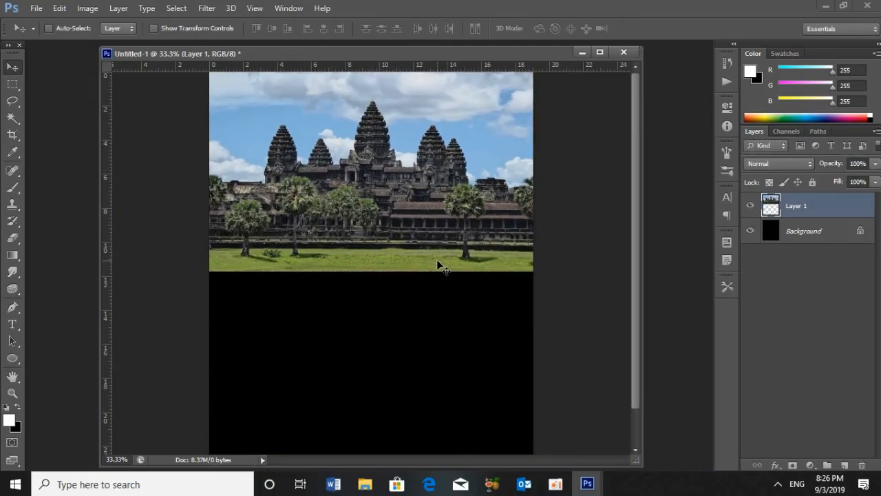
# Copy the photo area of Layer 1 onto two new layers by magic-wanding the empty area below it and inverting the selection.
pyautogui.hotkey('ctrl', '0')
pyautogui.moveTo(387, 46); pyautogui.dragTo(393, 64)
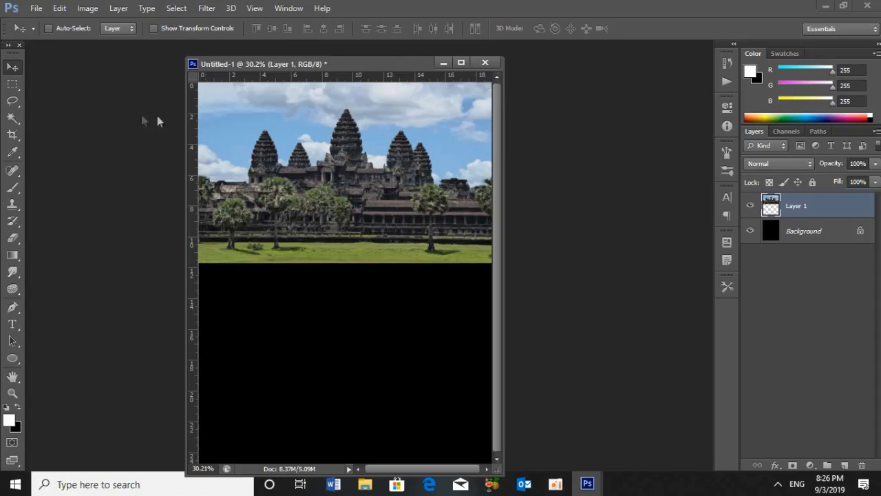
pyautogui.click(13, 86)
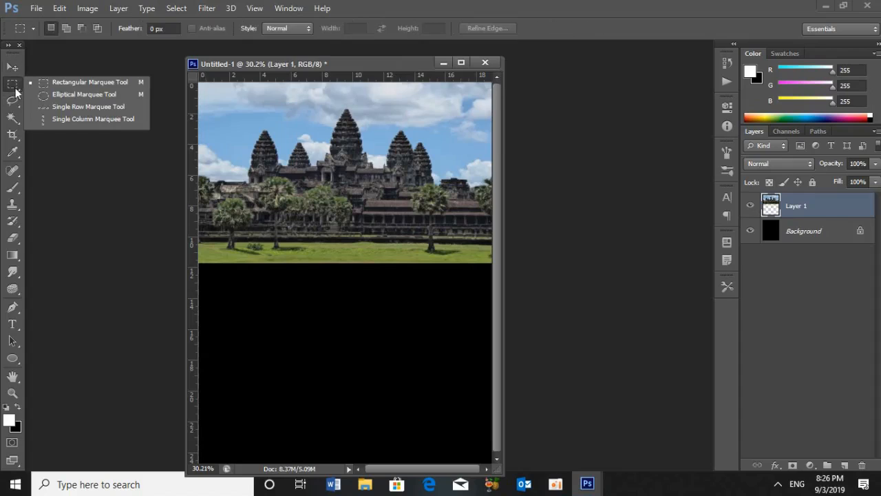
pyautogui.click(12, 118)
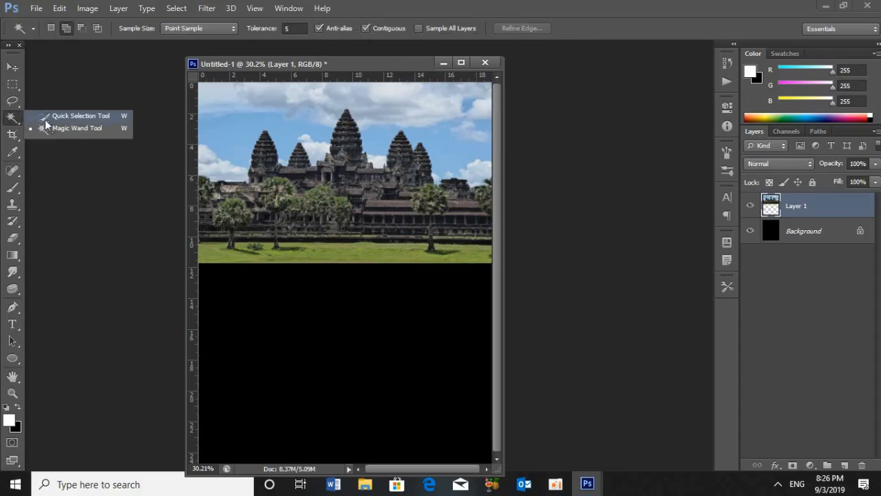
pyautogui.click(76, 129)
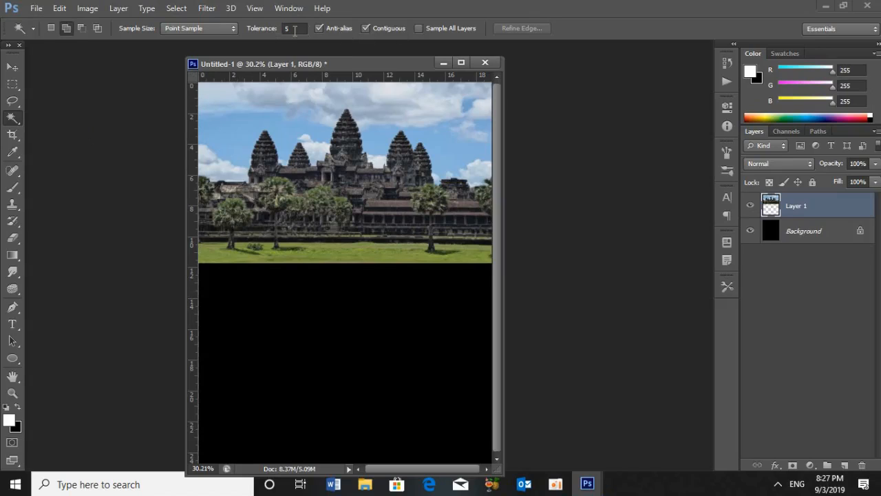
pyautogui.click(290, 365)
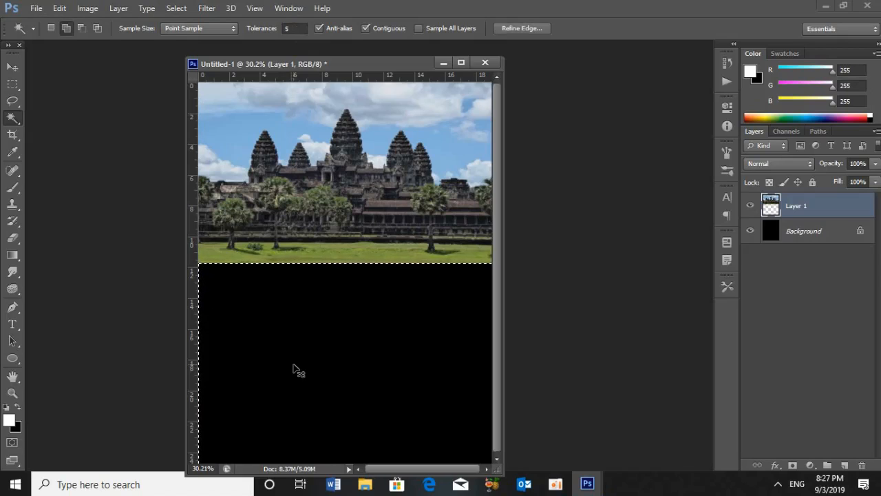
pyautogui.hotkey('ctrl', 'shift', 'i')
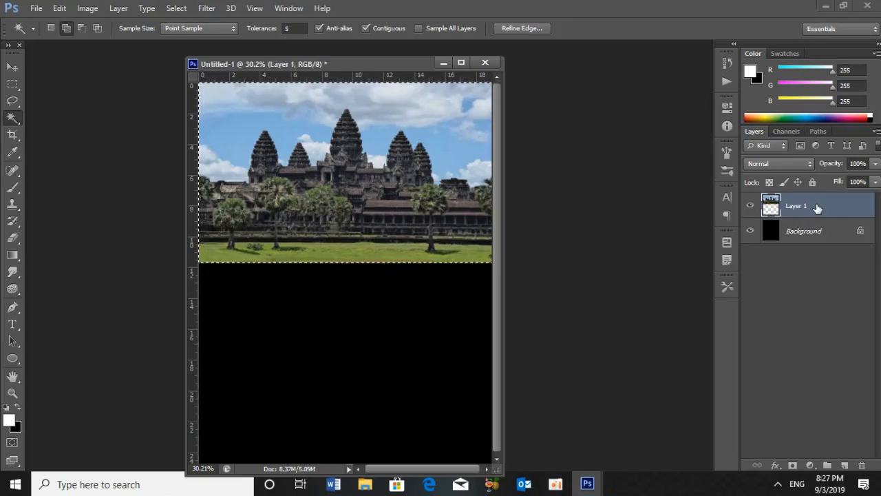
pyautogui.hotkey('ctrl', 'j')
pyautogui.hotkey('ctrl', 'j')
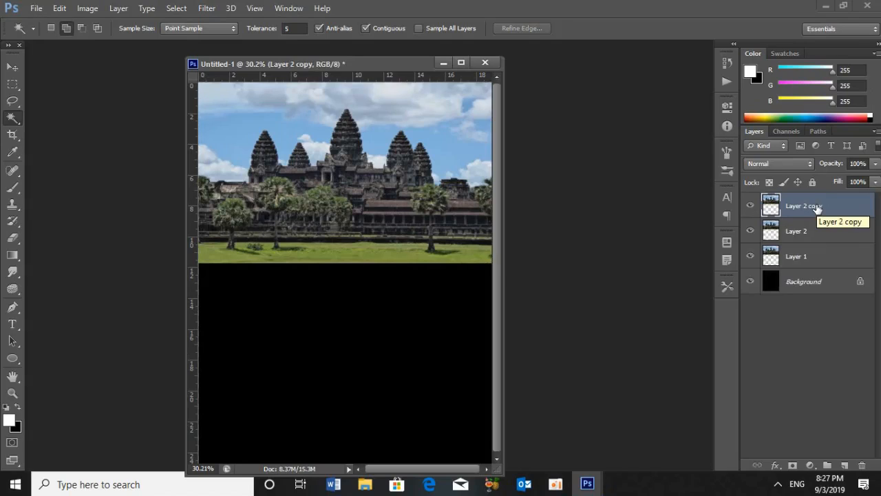
# Flip Layer 2 copy downward by free-transforming it to -111.04% height so the mirrored temple fills the canvas below the photo.
pyautogui.click(255, 9)
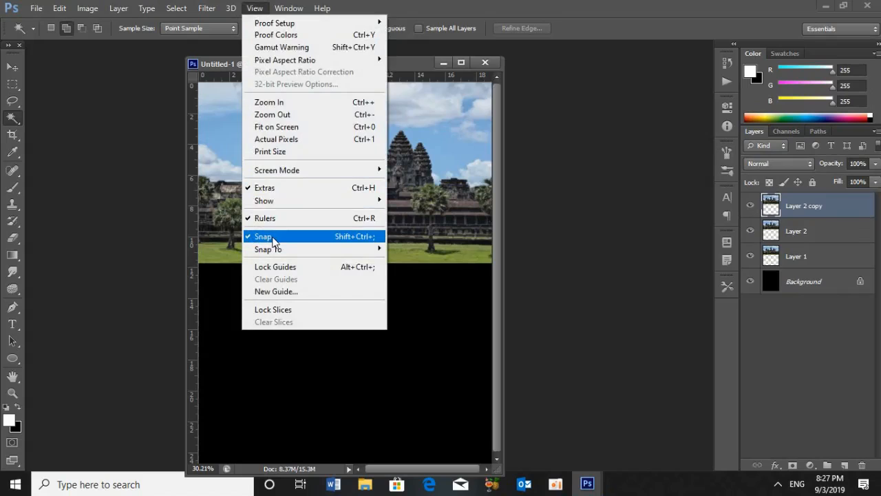
pyautogui.click(550, 215)
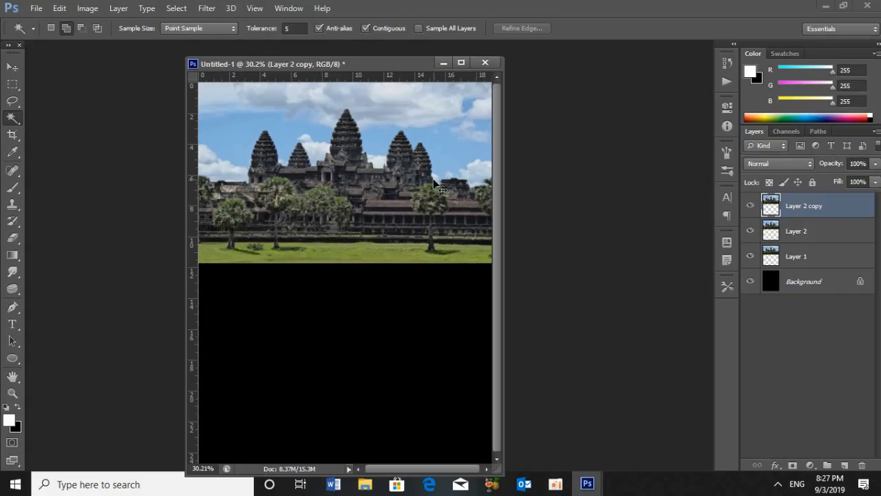
pyautogui.hotkey('ctrl', 't')
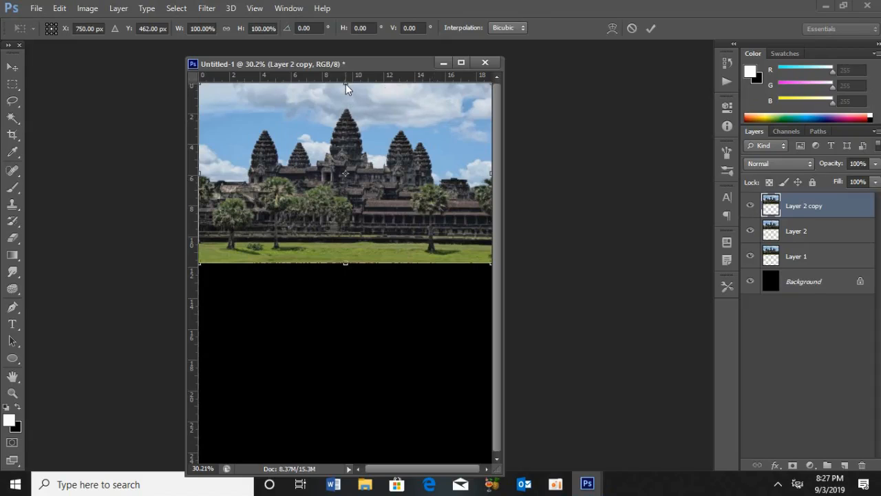
pyautogui.moveTo(345, 84); pyautogui.dragTo(349, 462)
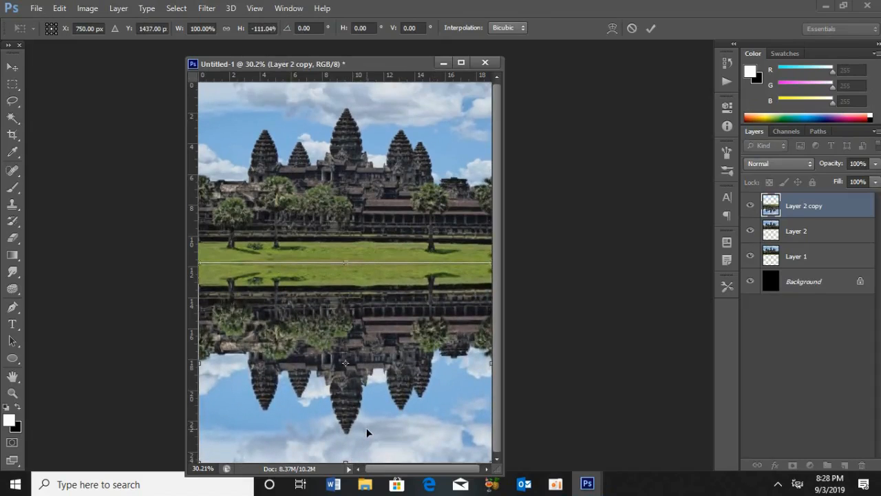
pyautogui.press('Return')
pyautogui.press('w')
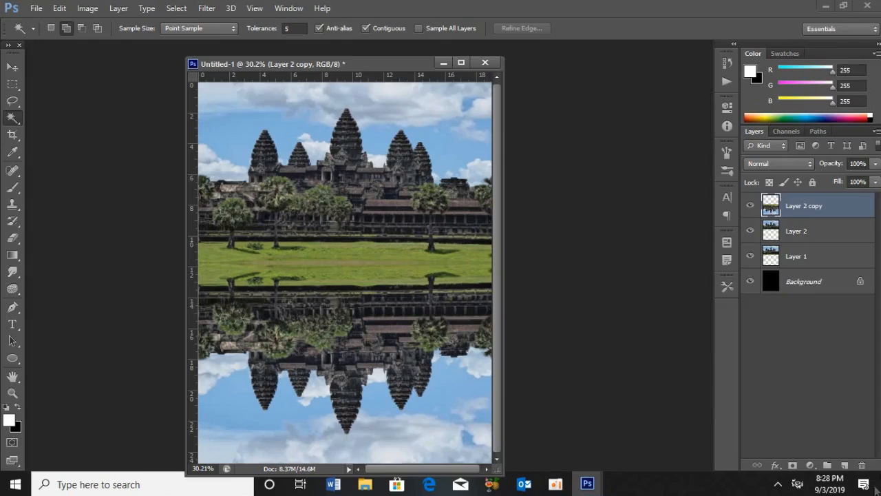
# Add a new layer on top, make black the foreground colour, and fill the layer with the white background colour.
pyautogui.click(845, 466)
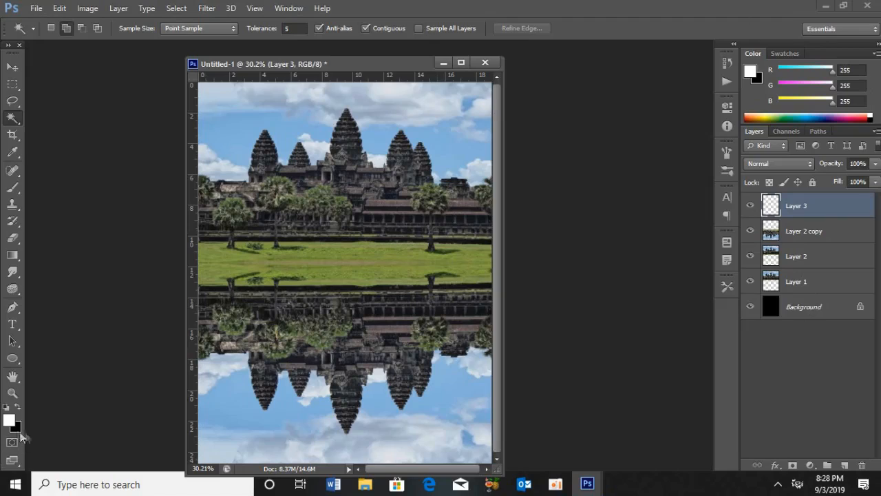
pyautogui.press('x')
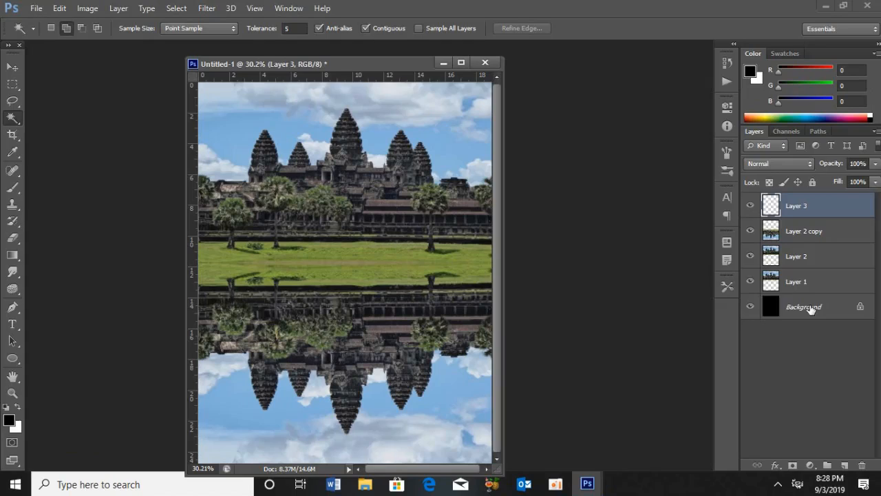
pyautogui.hotkey('ctrl', 'BackSpace')
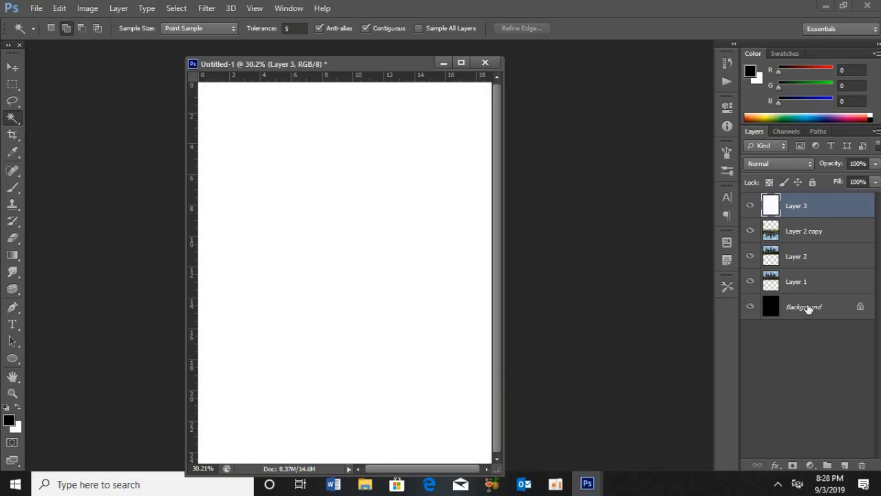
# Render Clouds on Layer 3 and brighten it with Levels by setting the midtone input to 2.
pyautogui.click(207, 8)
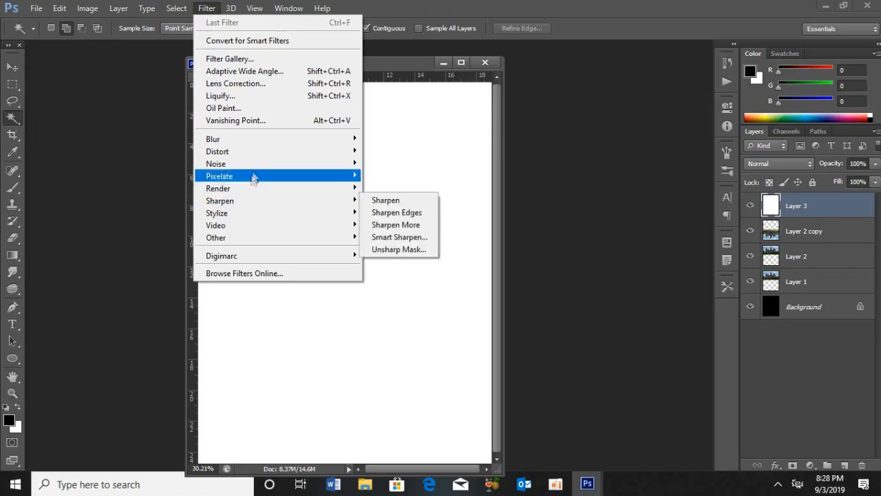
pyautogui.moveTo(254, 191)
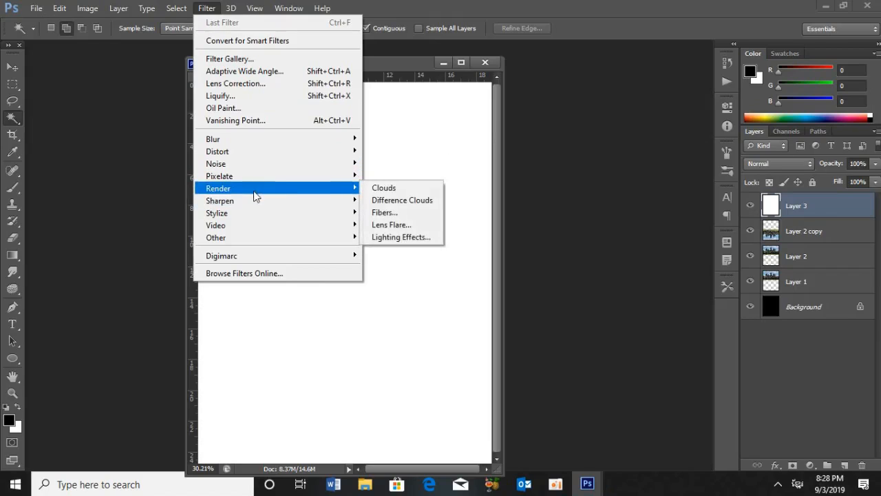
pyautogui.click(384, 189)
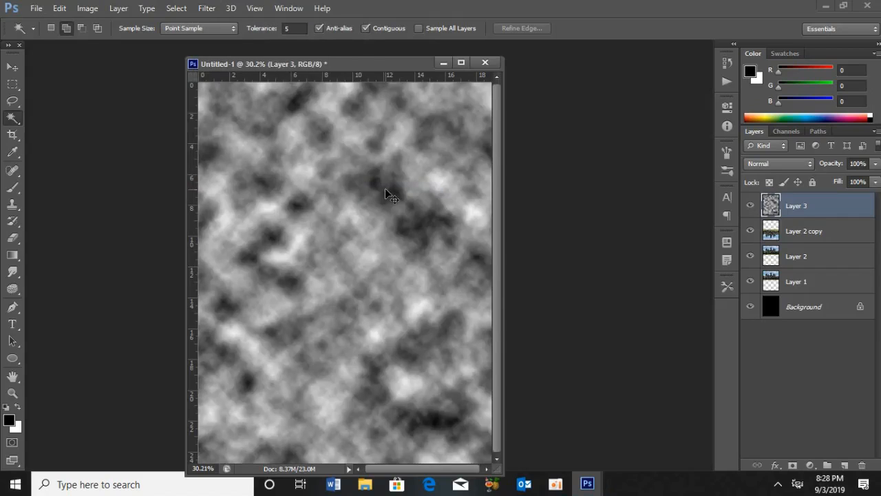
pyautogui.hotkey('ctrl', 'l')
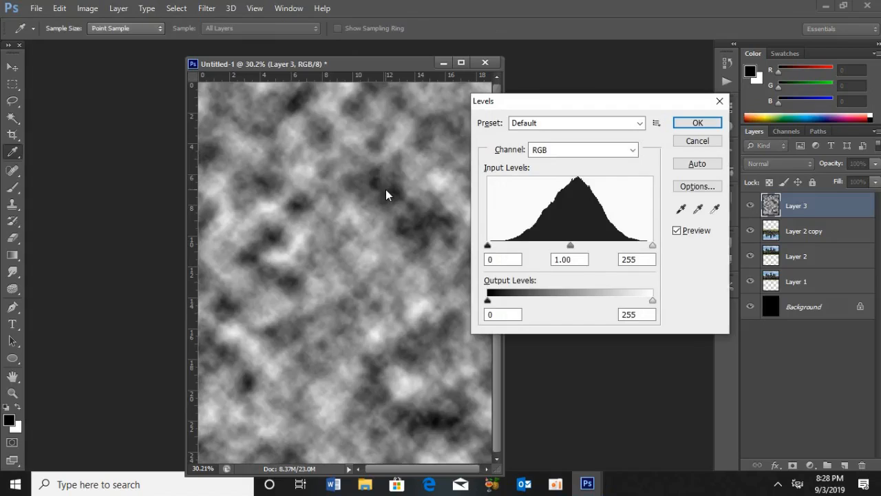
pyautogui.doubleClick(570, 258)
pyautogui.write('2')
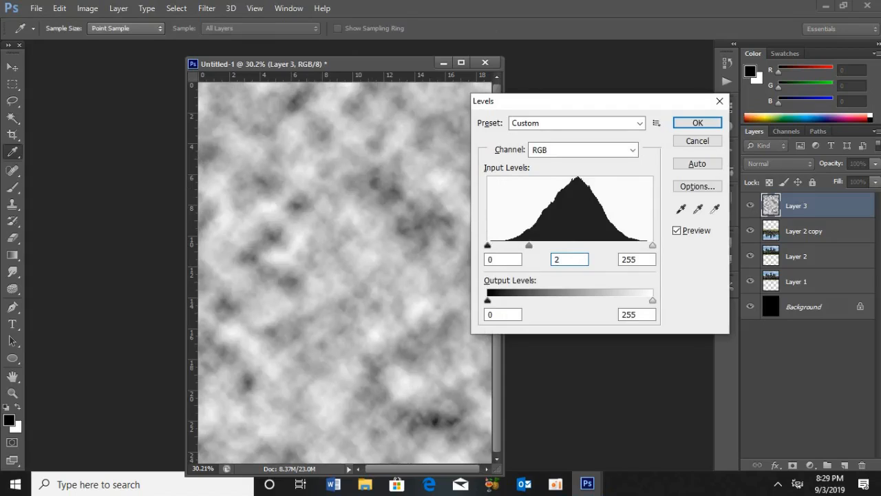
pyautogui.click(700, 123)
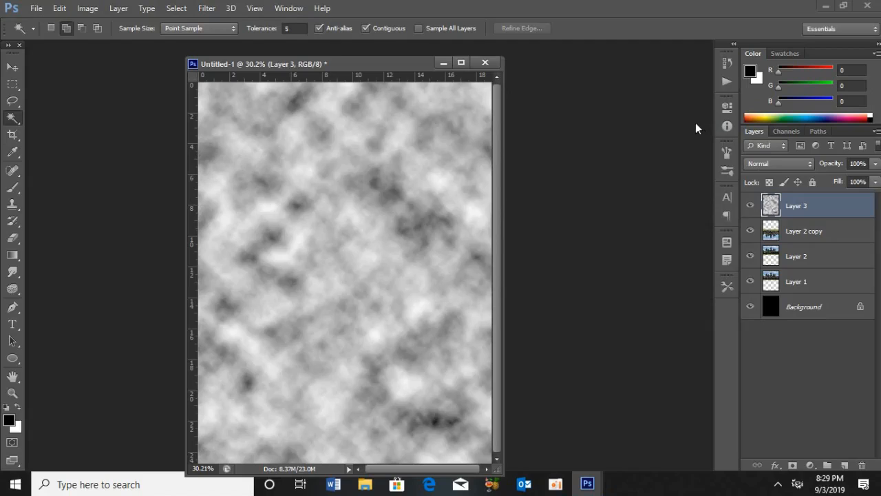
# Apply the Twirl distortion to the clouds on Layer 3 with an angle of 200°.
pyautogui.click(207, 8)
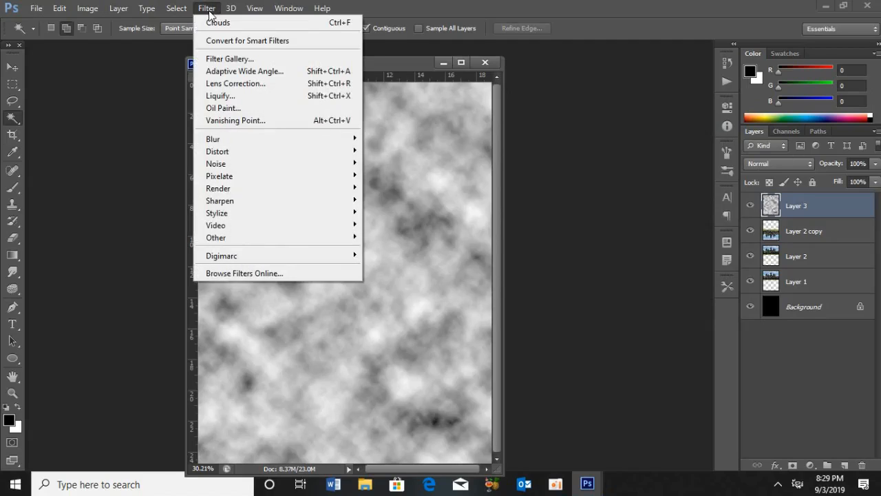
pyautogui.moveTo(231, 157)
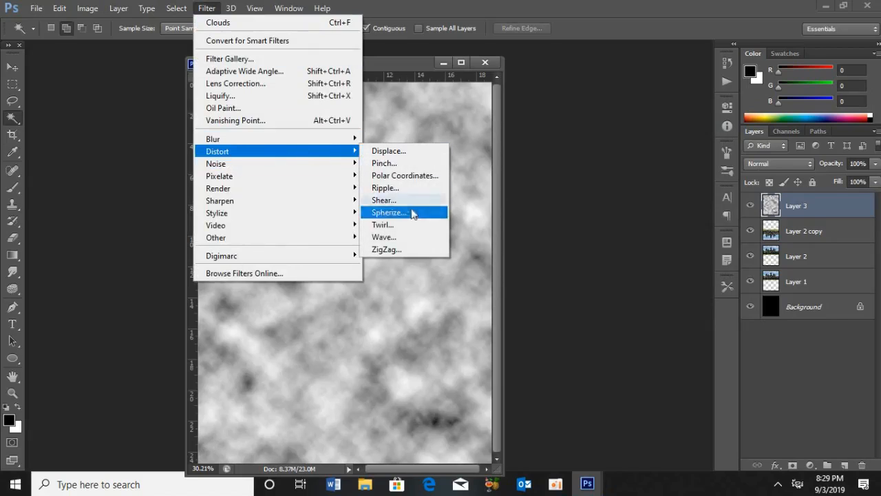
pyautogui.click(386, 225)
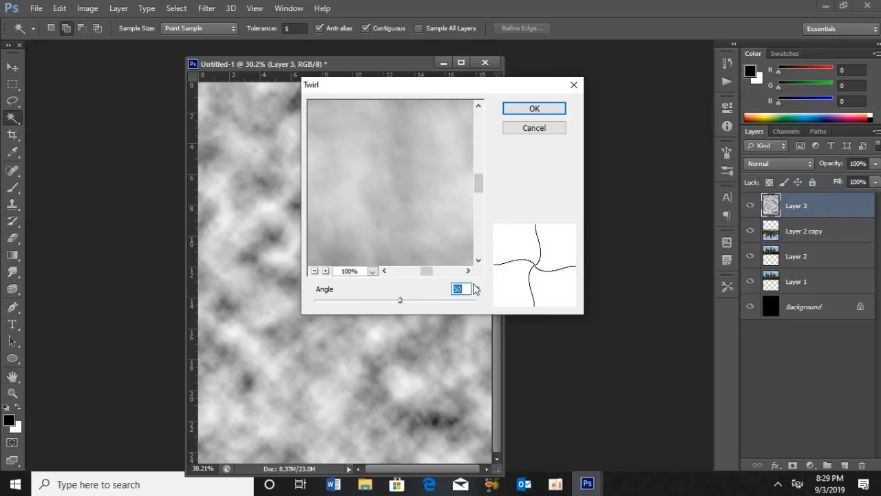
pyautogui.write('200')
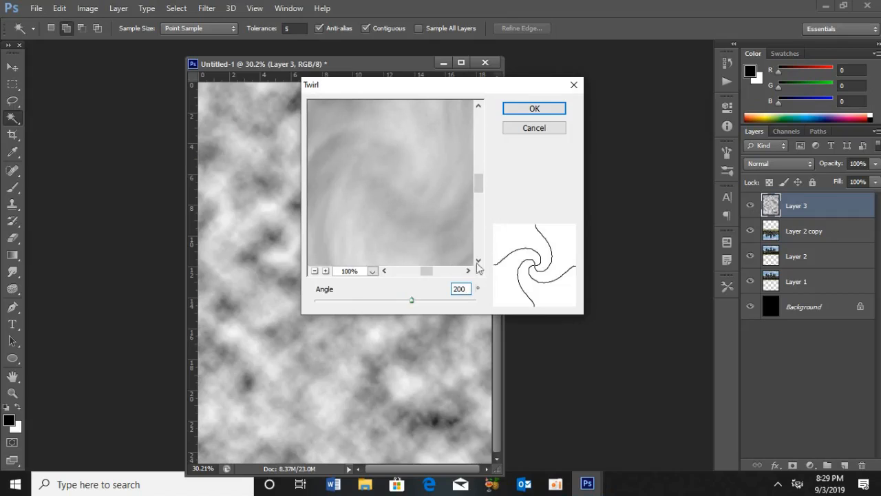
pyautogui.click(533, 110)
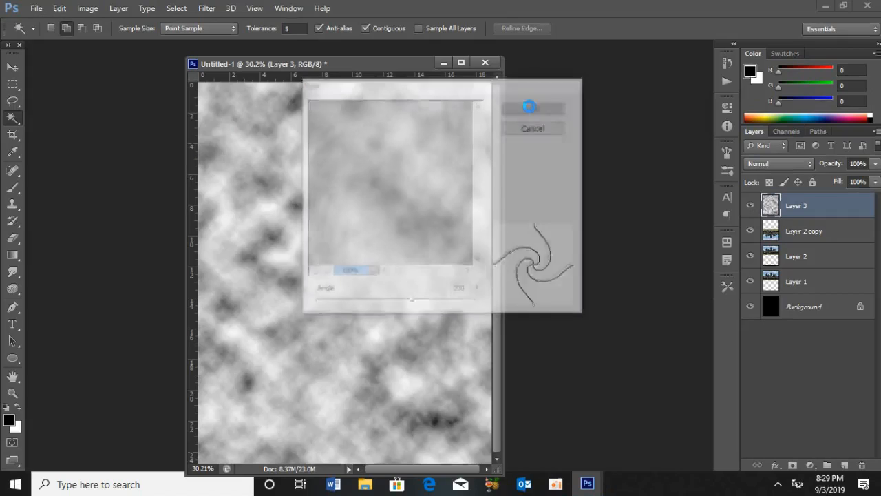
# Apply the ZigZag distortion to Layer 3 with amount 85, ridges 18 and the Pond Ripples style.
pyautogui.click(207, 8)
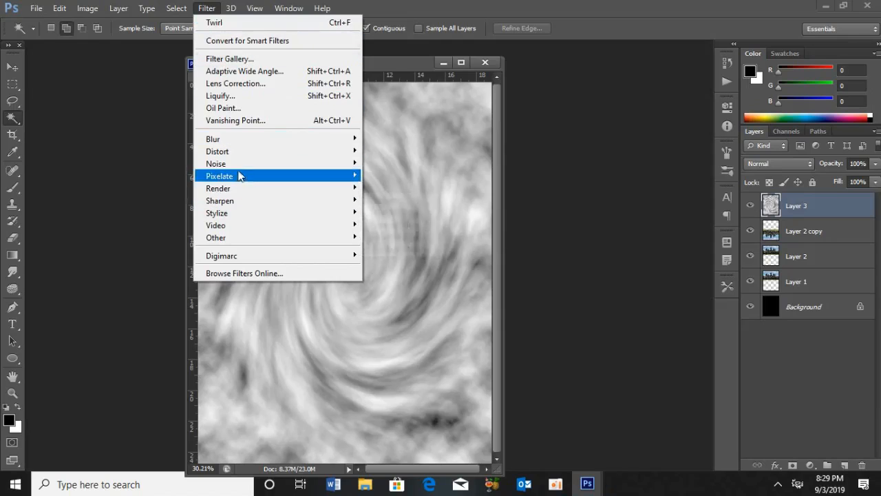
pyautogui.moveTo(296, 152)
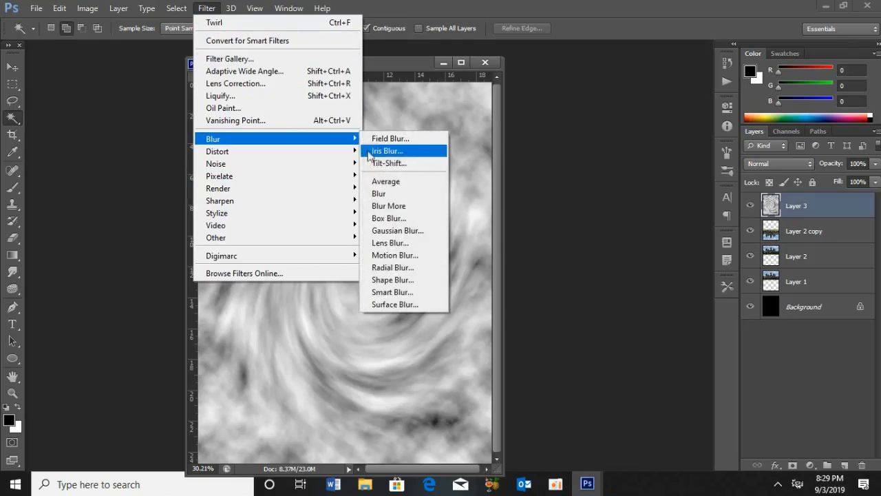
pyautogui.moveTo(357, 157)
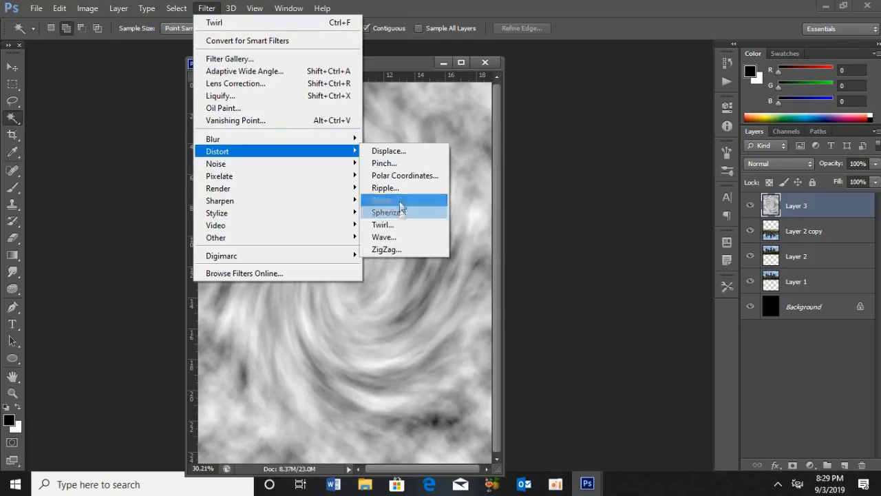
pyautogui.click(384, 251)
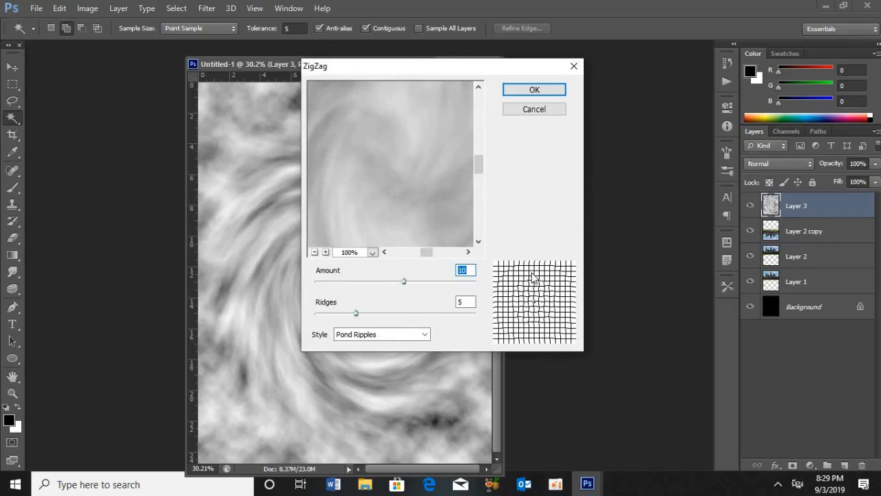
pyautogui.write('85')
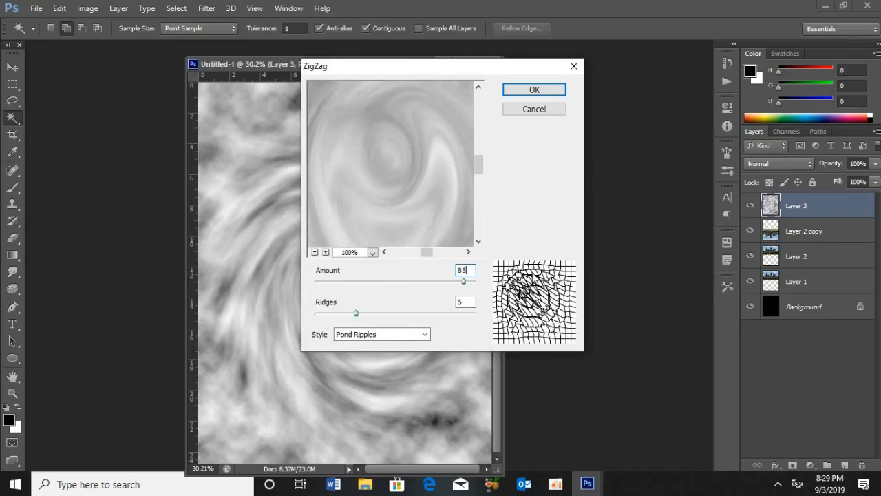
pyautogui.press('Tab')
pyautogui.write('18')
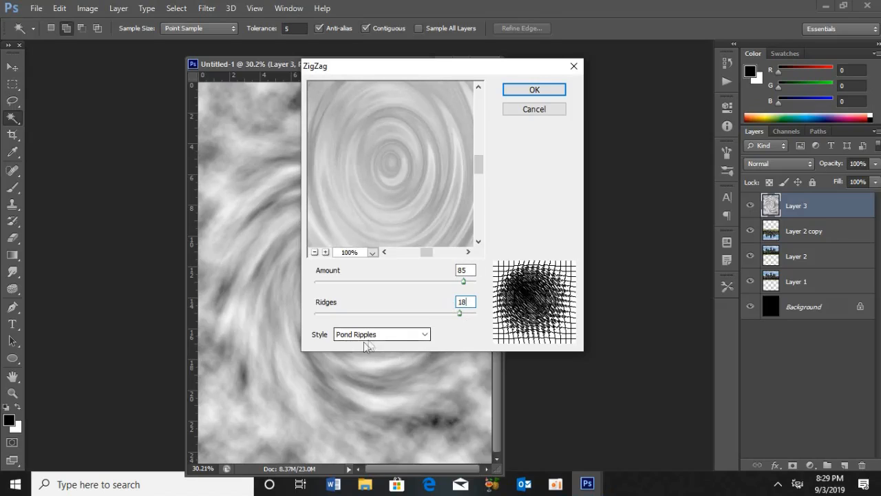
pyautogui.click(534, 90)
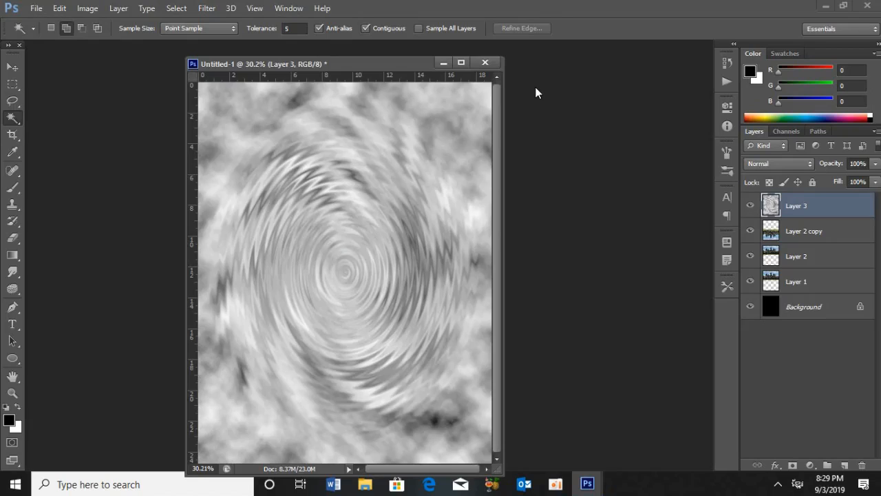
# Free-transform Layer 3 by squashing it from its upper edge so the ripples cover only the canvas area below the grass.
pyautogui.hotkey('ctrl', 't')
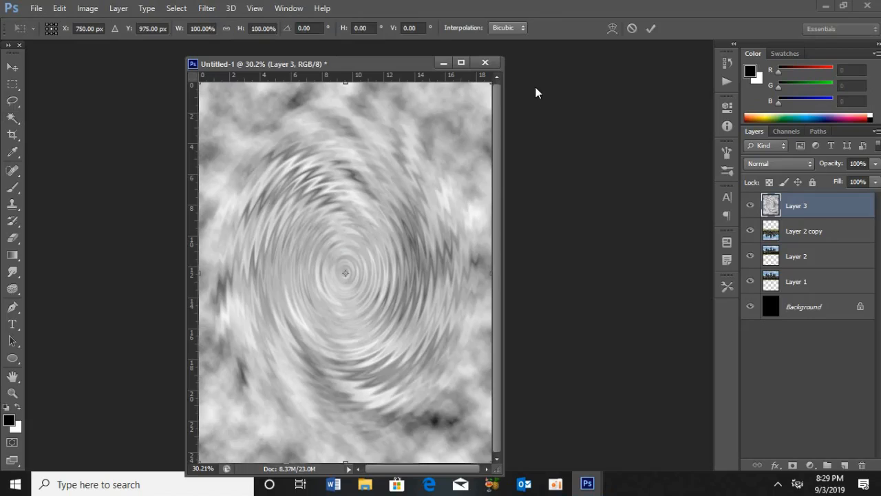
pyautogui.moveTo(346, 82); pyautogui.dragTo(370, 255)
pyautogui.press('Return')
pyautogui.press('w')
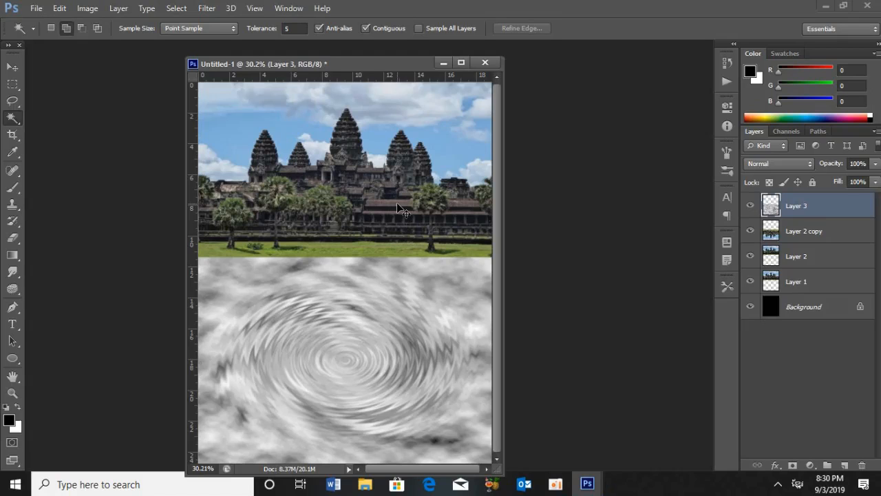
# Apply a Perspective transform to Layer 3, widening its lower edge symmetrically to 159.73% width beyond the canvas sides.
pyautogui.hotkey('ctrl', '-')
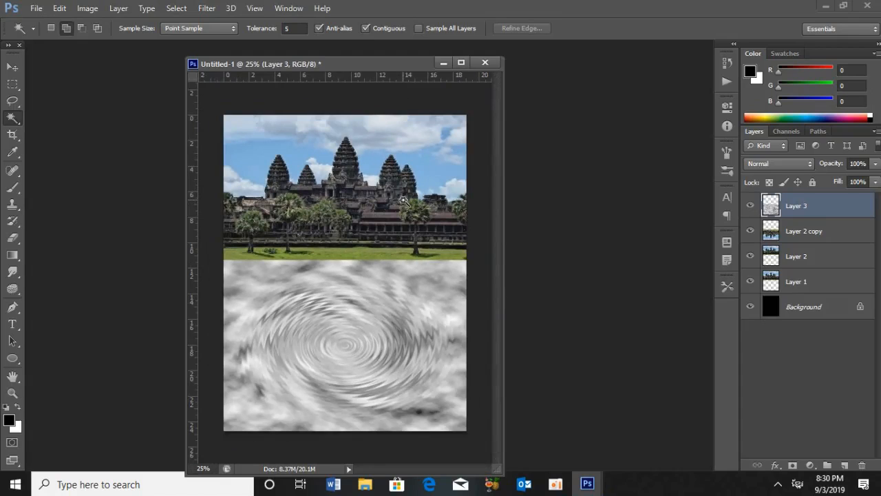
pyautogui.click(59, 8)
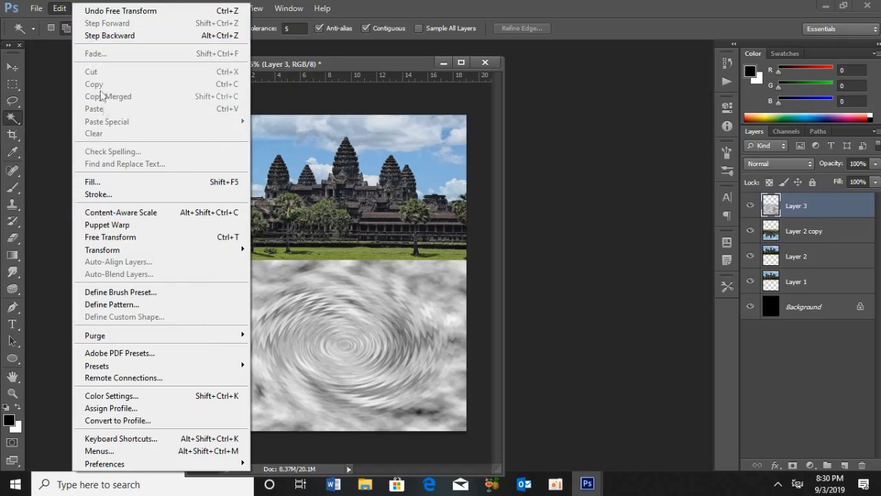
pyautogui.moveTo(248, 252)
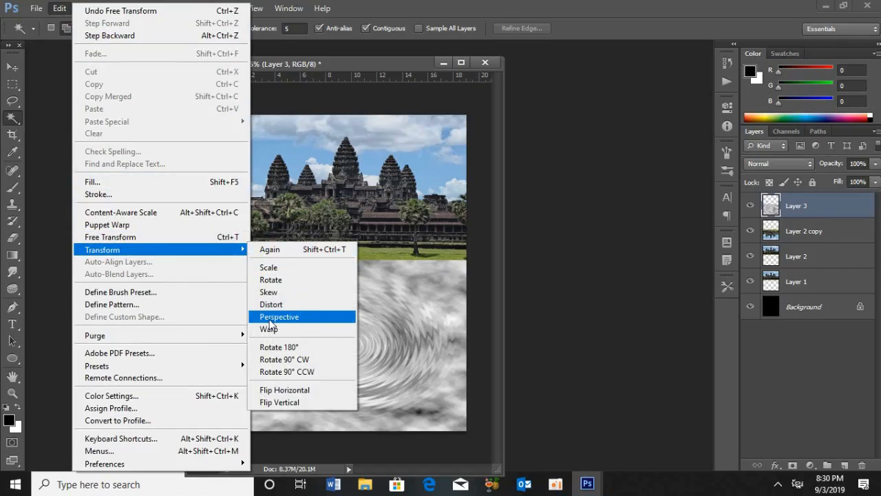
pyautogui.click(272, 317)
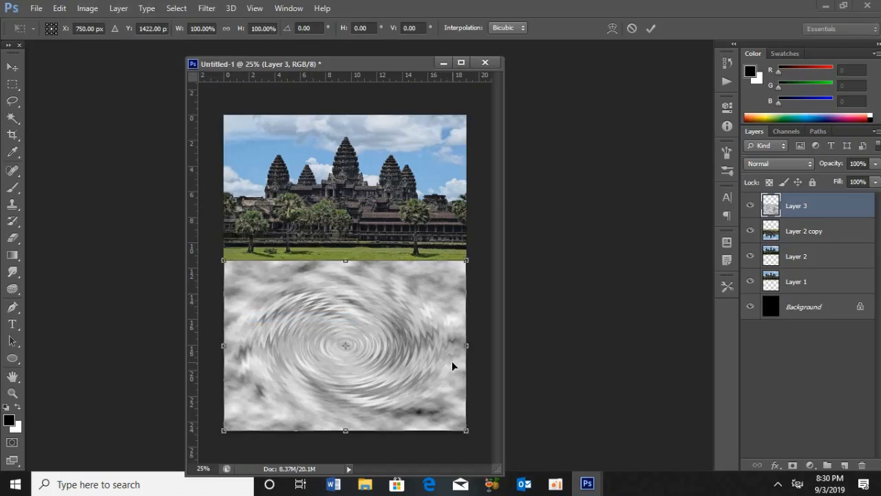
pyautogui.moveTo(467, 431); pyautogui.dragTo(539, 421)
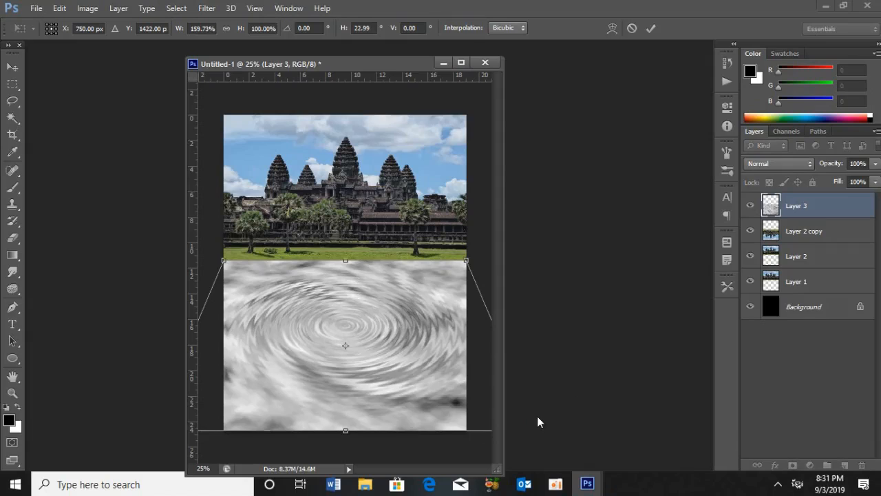
pyautogui.press('w')
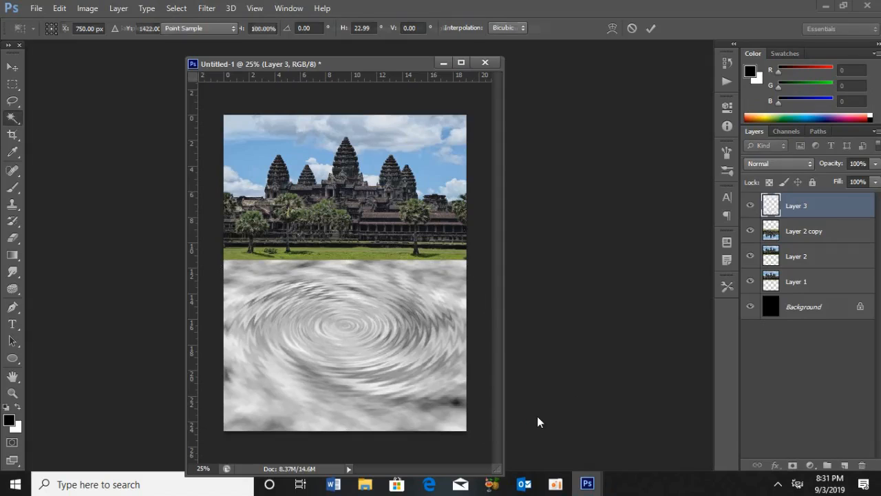
pyautogui.hotkey('ctrl', '0')
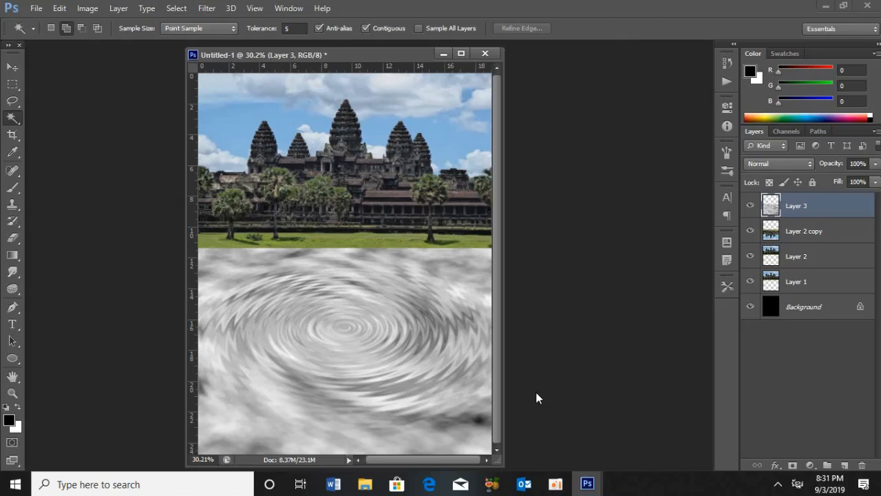
# Crop the document to a rectangular selection around the whole visible canvas, trimming the overhanging parts of Layer 3, and deselect.
pyautogui.click(12, 84)
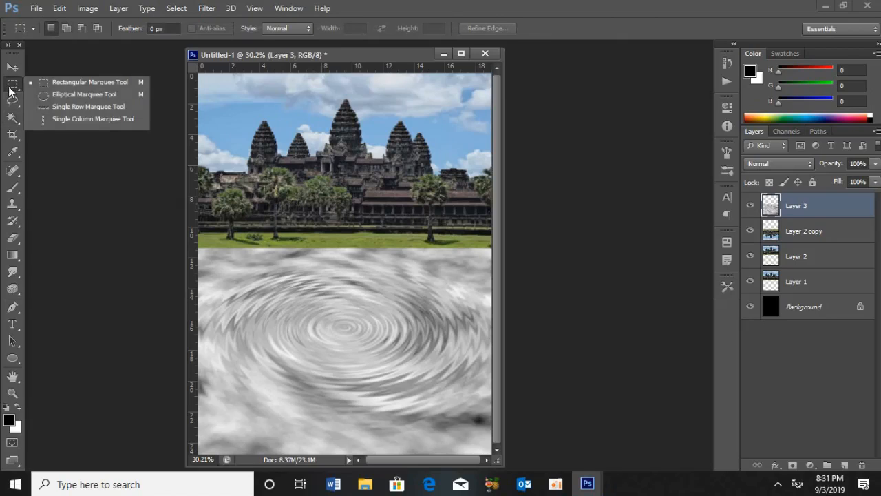
pyautogui.click(58, 83)
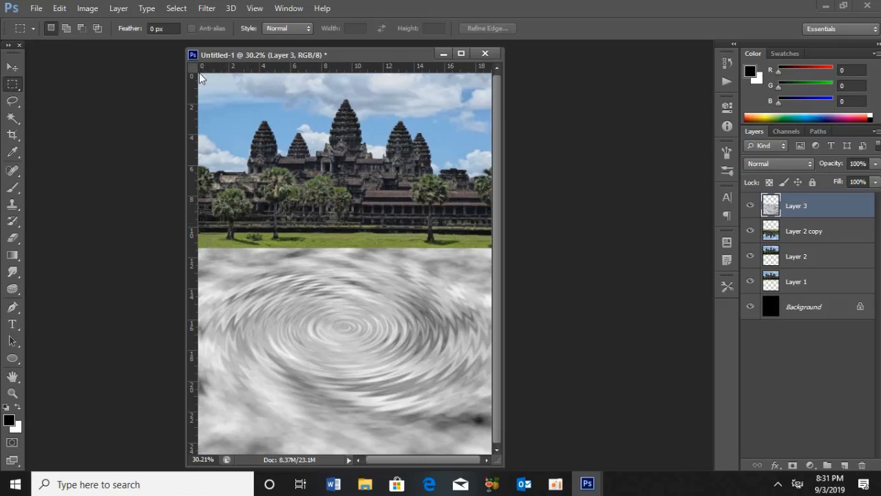
pyautogui.moveTo(197, 73); pyautogui.dragTo(507, 460)
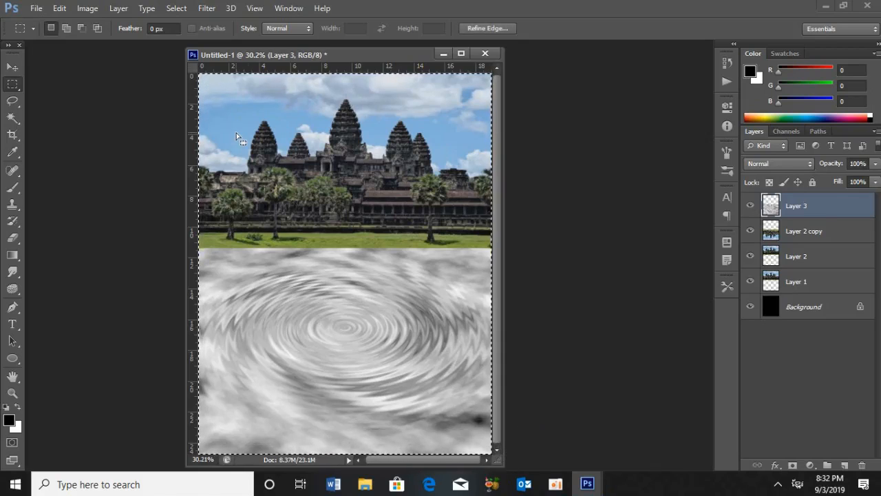
pyautogui.click(87, 8)
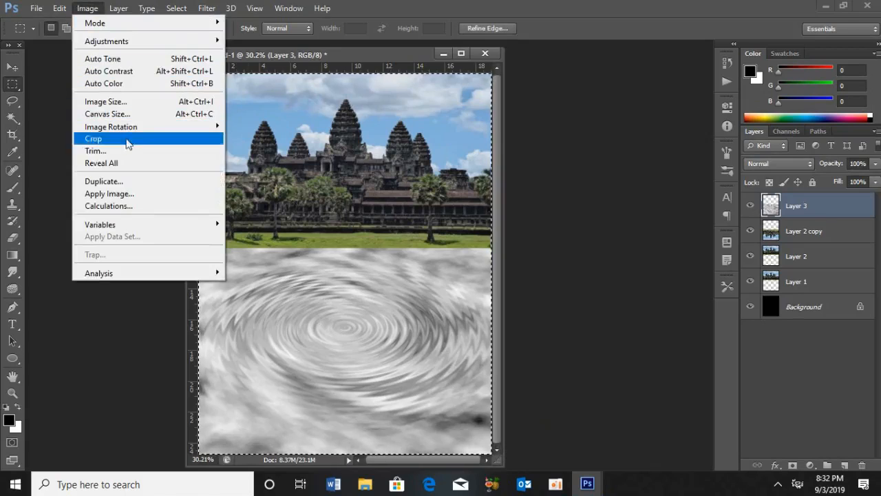
pyautogui.click(129, 141)
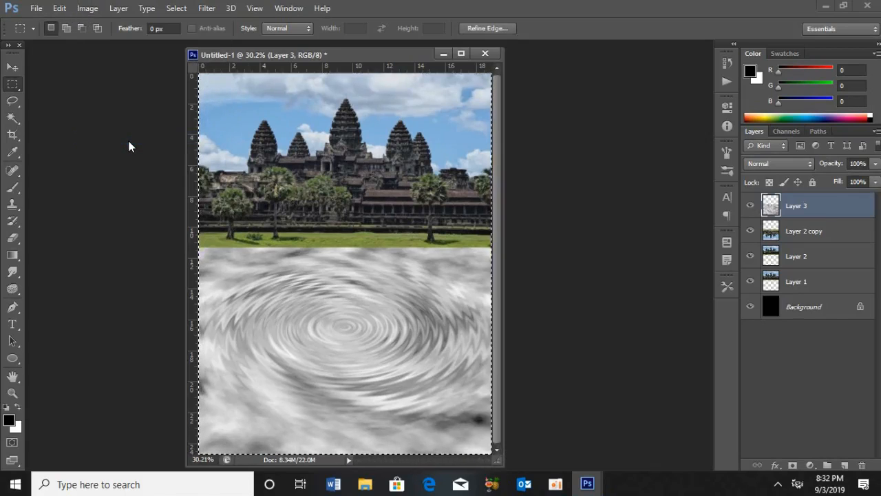
pyautogui.hotkey('ctrl', 'd')
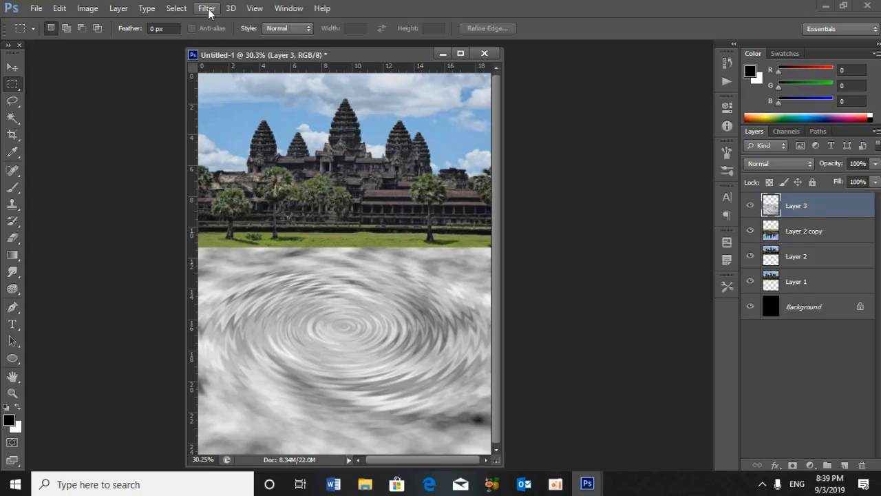
# Duplicate Layer 3 into a new document named ទឹក.
pyautogui.click(117, 8)
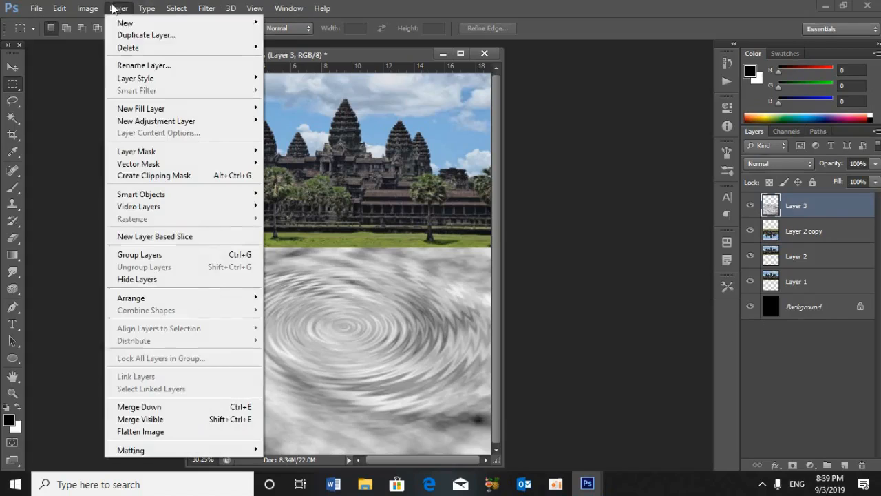
pyautogui.click(155, 36)
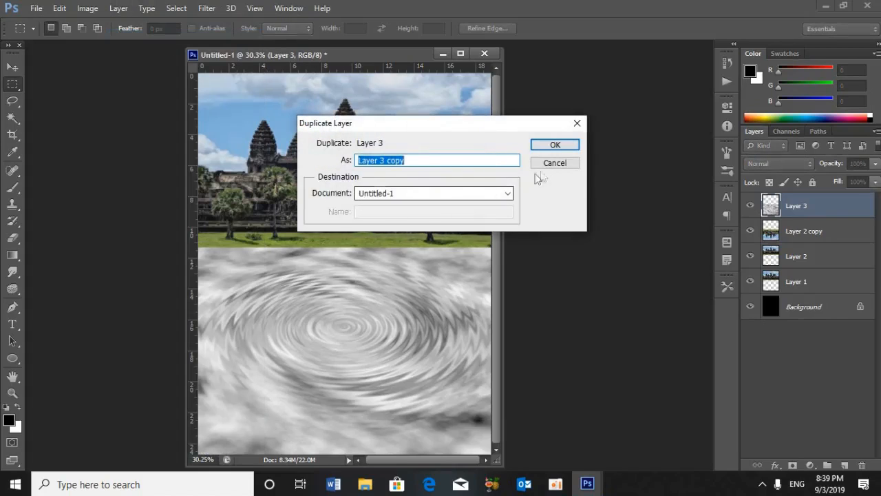
pyautogui.click(507, 194)
pyautogui.click(453, 218)
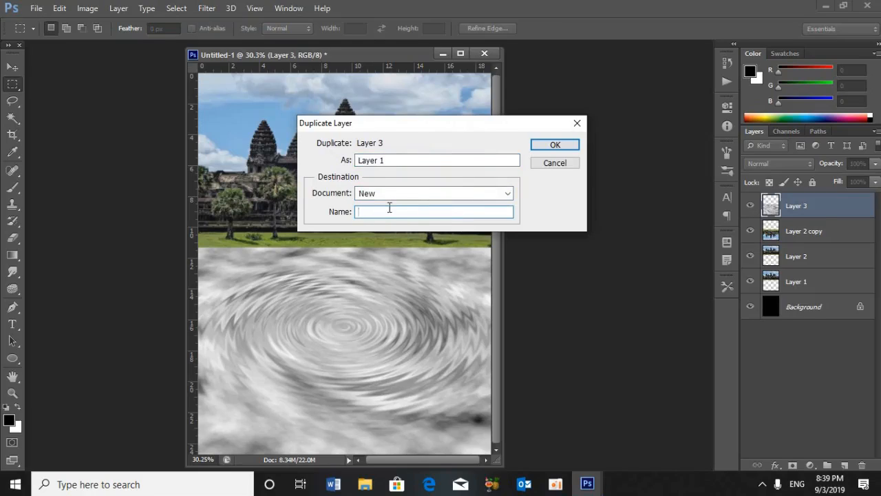
pyautogui.write('T')
pyautogui.press('BackSpace')
pyautogui.hotkey('alt', 'shift')
pyautogui.write('ស')
pyautogui.click(555, 146)
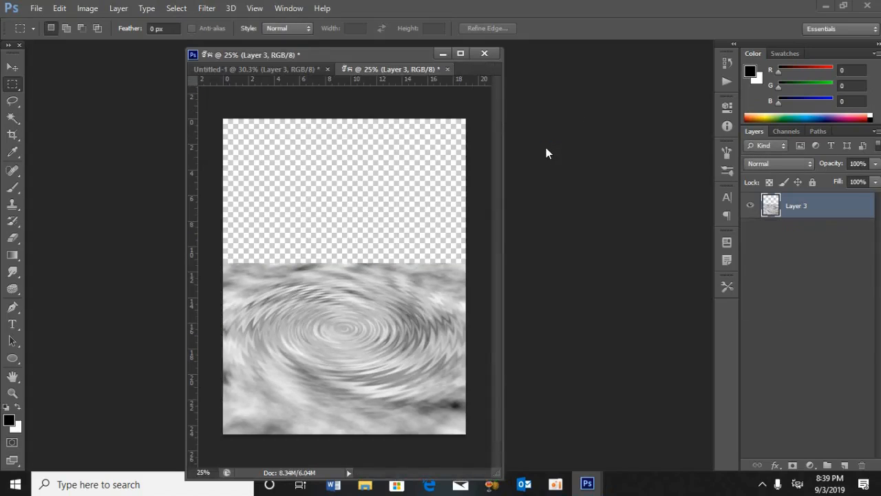
# Close the new ripple document, saving it to the Desktop as ទឹក.psd with Maximize Compatibility on.
pyautogui.click(447, 69)
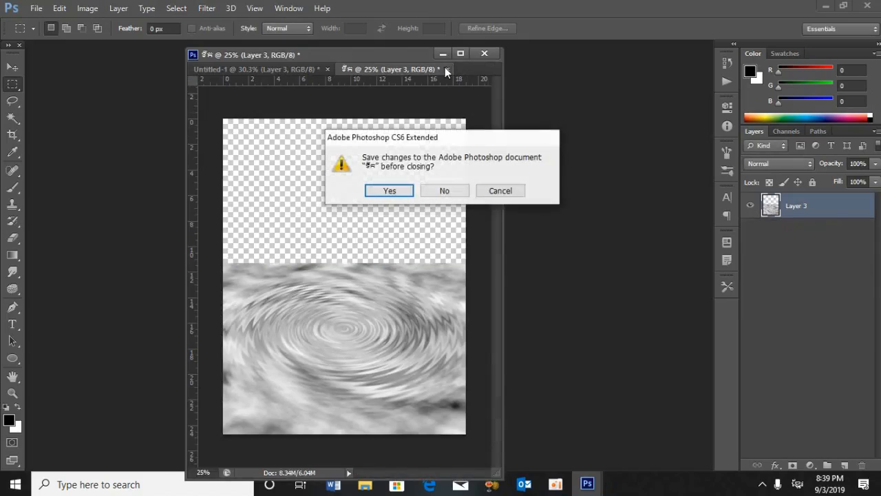
pyautogui.click(383, 192)
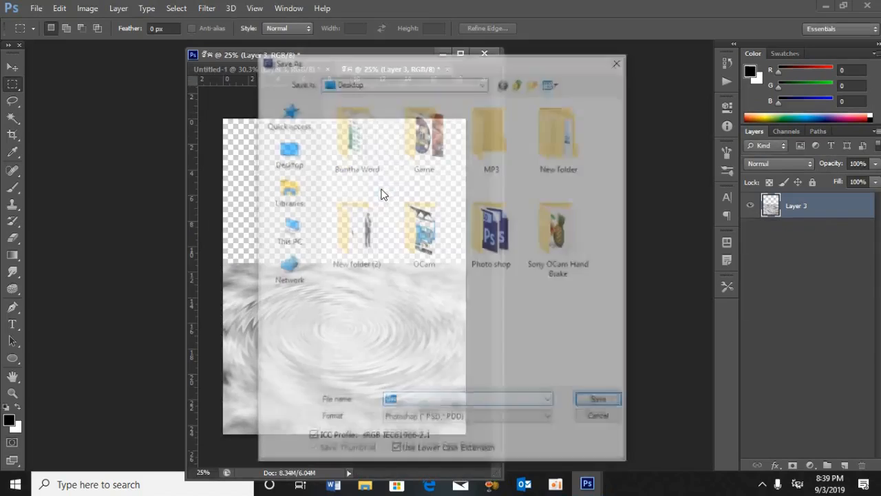
pyautogui.click(287, 152)
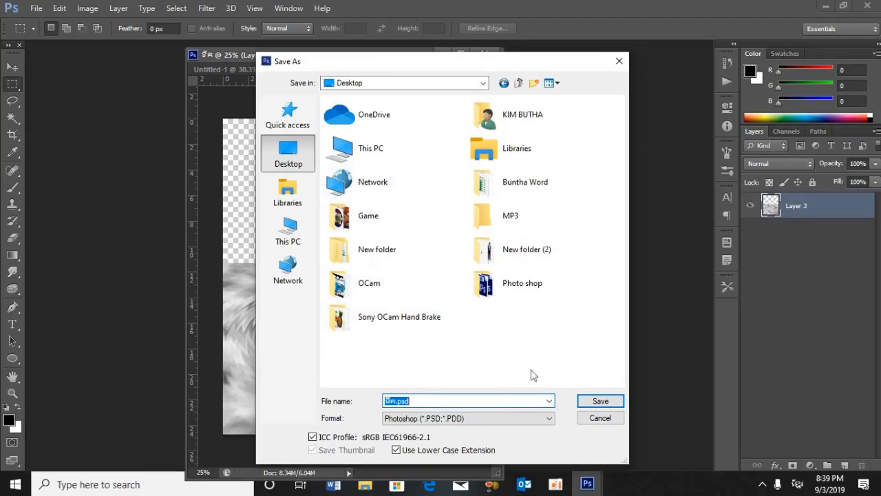
pyautogui.click(599, 407)
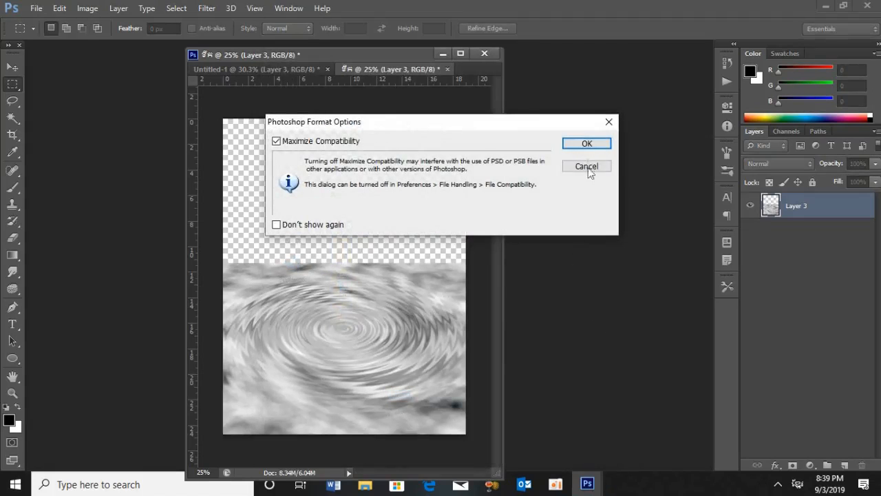
pyautogui.click(586, 144)
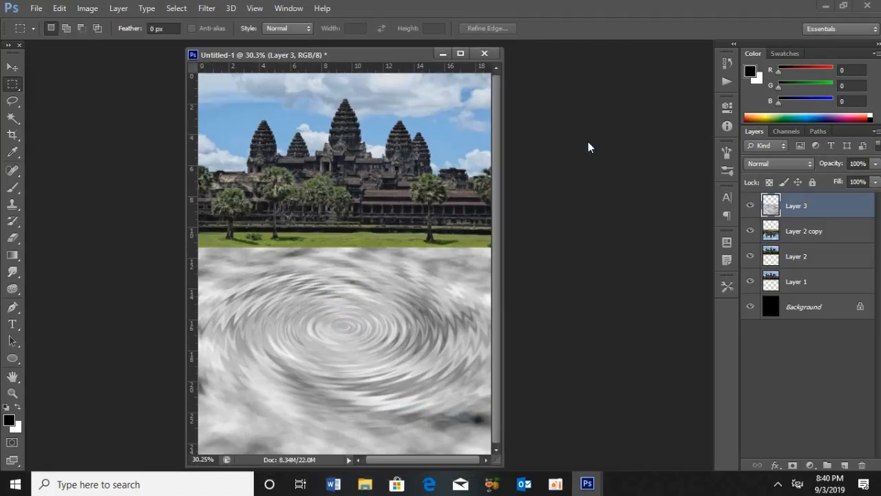
# Move Layer 3 directly above the Background and apply Displace to Layer 2 copy with horizontal scale 5, vertical scale 50 and map ទឹក.psd.
pyautogui.moveTo(796, 208); pyautogui.dragTo(794, 292)
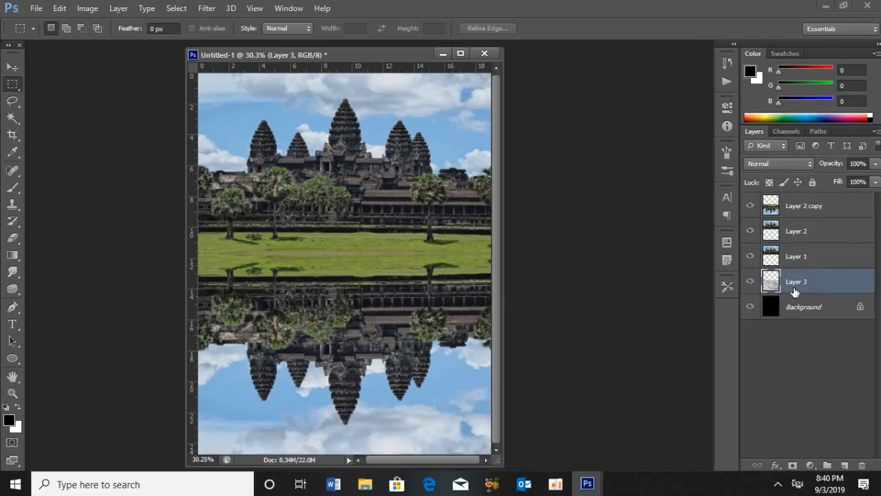
pyautogui.click(792, 206)
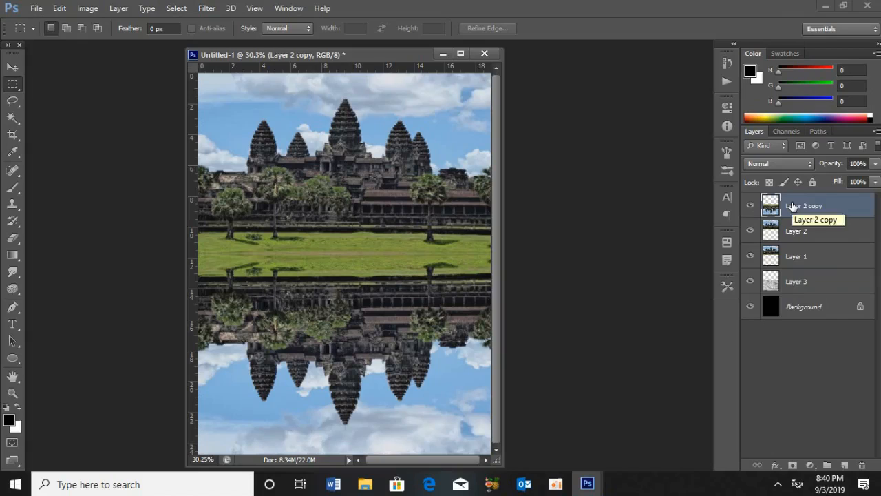
pyautogui.click(210, 9)
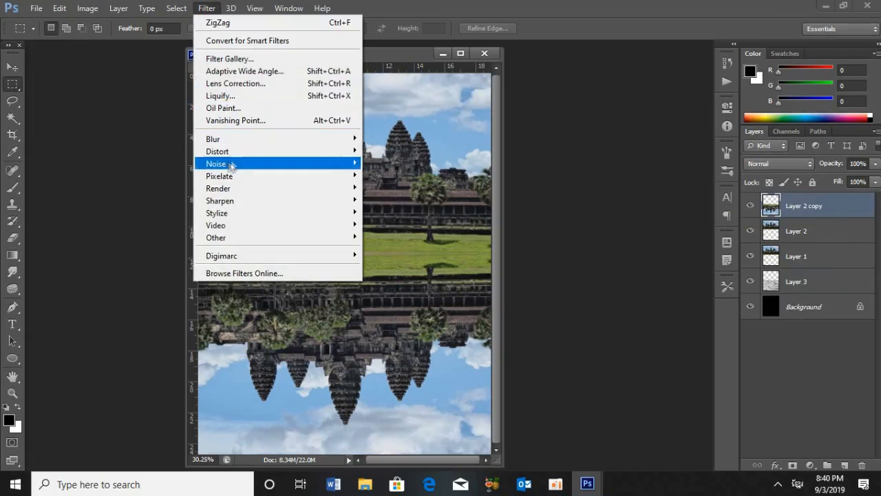
pyautogui.moveTo(354, 151)
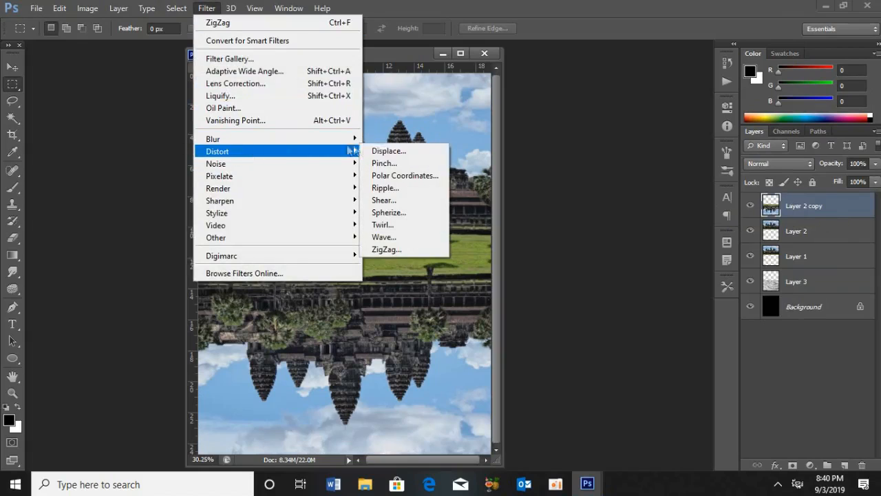
pyautogui.click(389, 152)
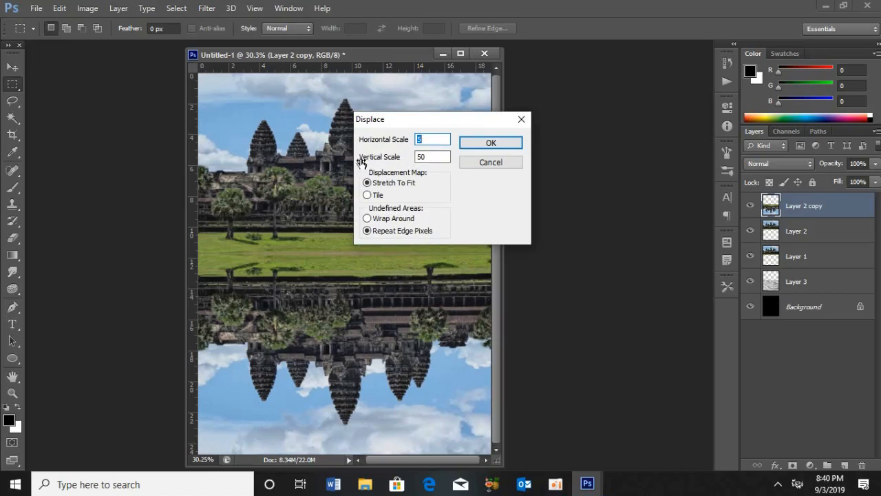
pyautogui.click(491, 145)
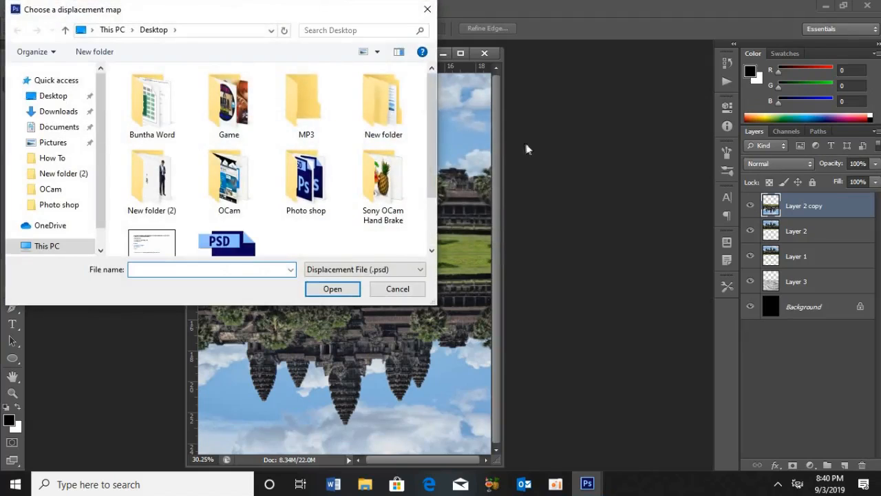
pyautogui.moveTo(434, 130); pyautogui.dragTo(433, 178)
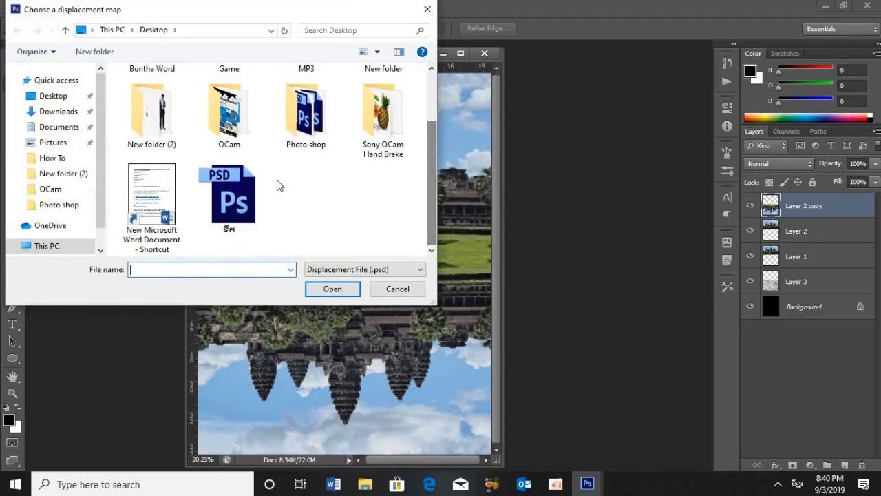
pyautogui.click(240, 187)
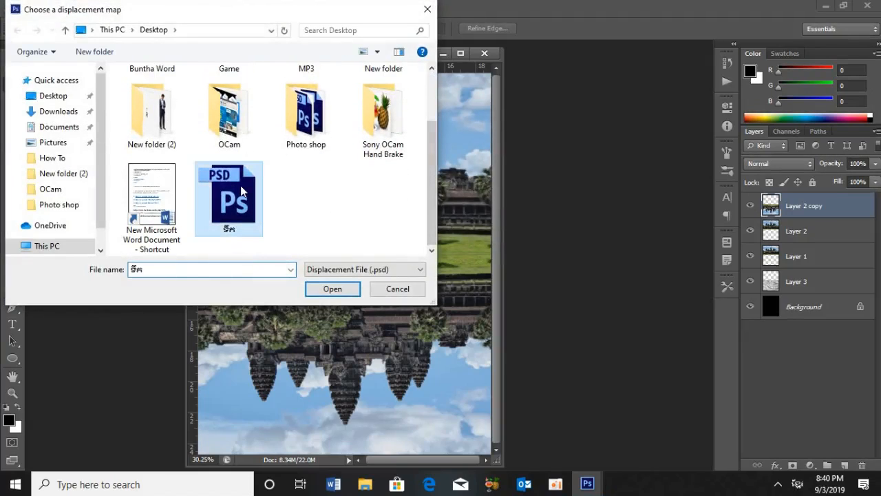
pyautogui.click(324, 290)
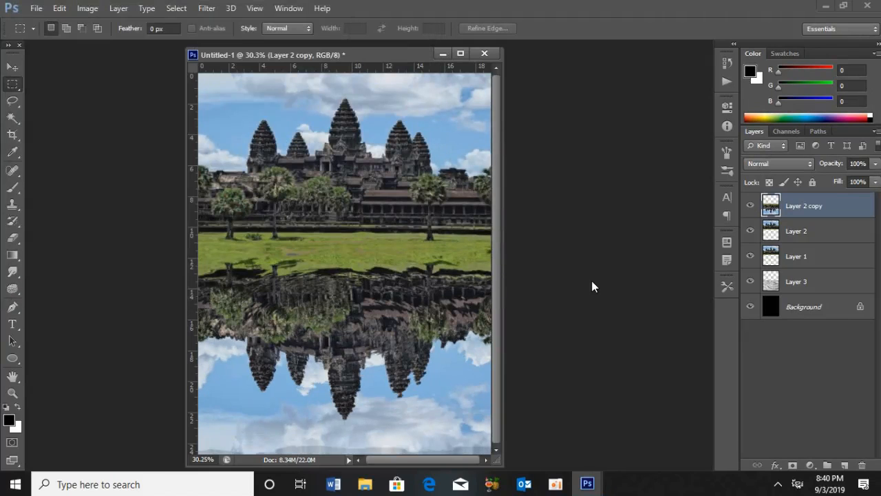
# Crop the image to a rectangular selection drawn just inside the canvas edges and clear the selection.
pyautogui.click(14, 84)
pyautogui.moveTo(200, 76); pyautogui.dragTo(493, 456)
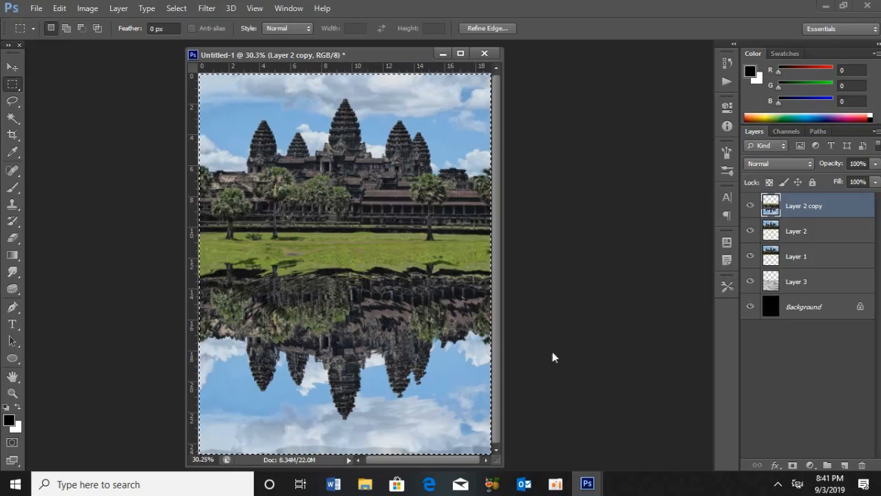
pyautogui.click(83, 10)
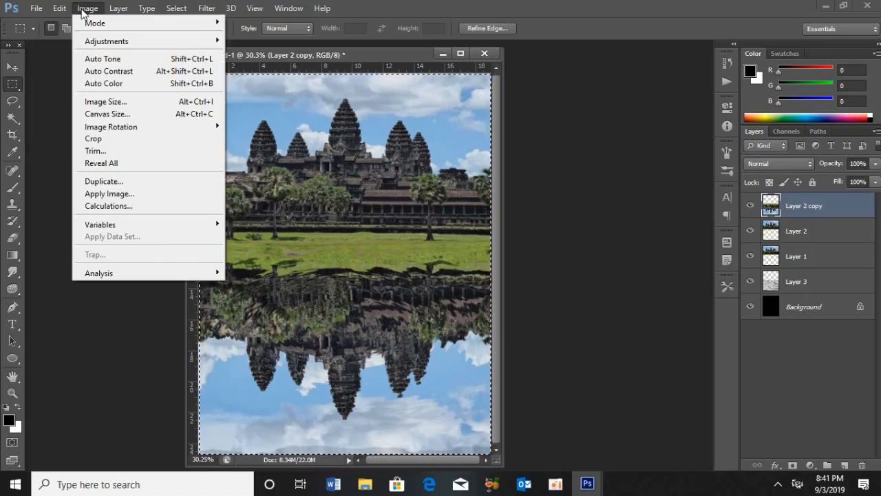
pyautogui.moveTo(114, 14)
pyautogui.moveTo(87, 8)
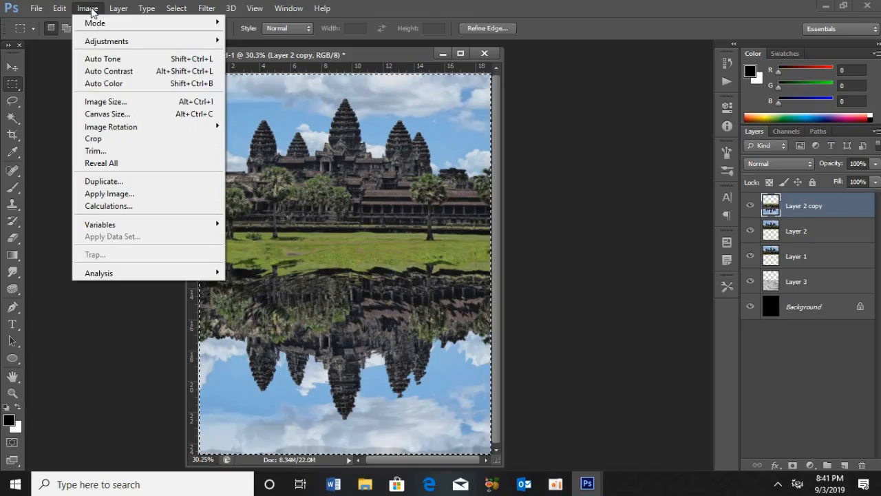
pyautogui.click(103, 140)
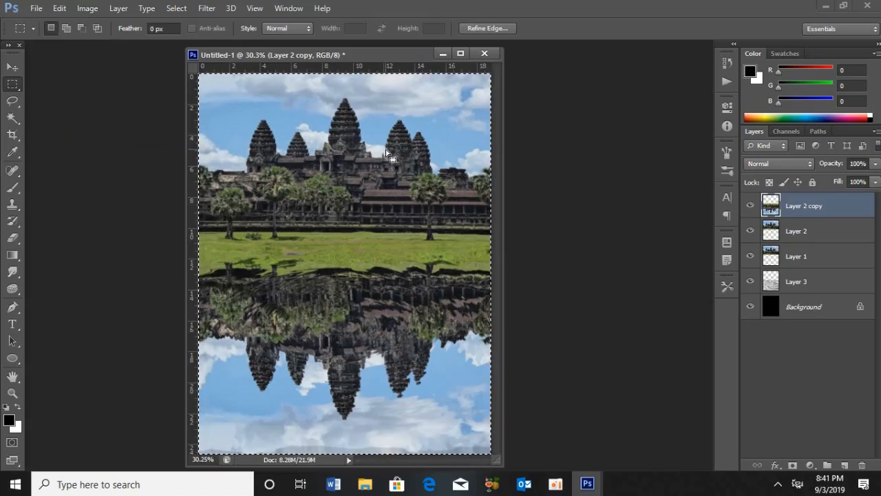
pyautogui.hotkey('ctrl', 'd')
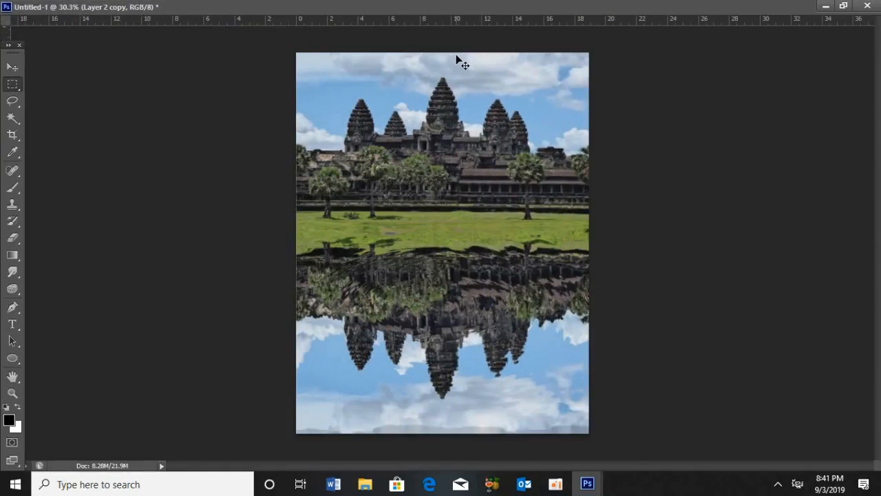
pyautogui.hotkey('ctrl', '+')
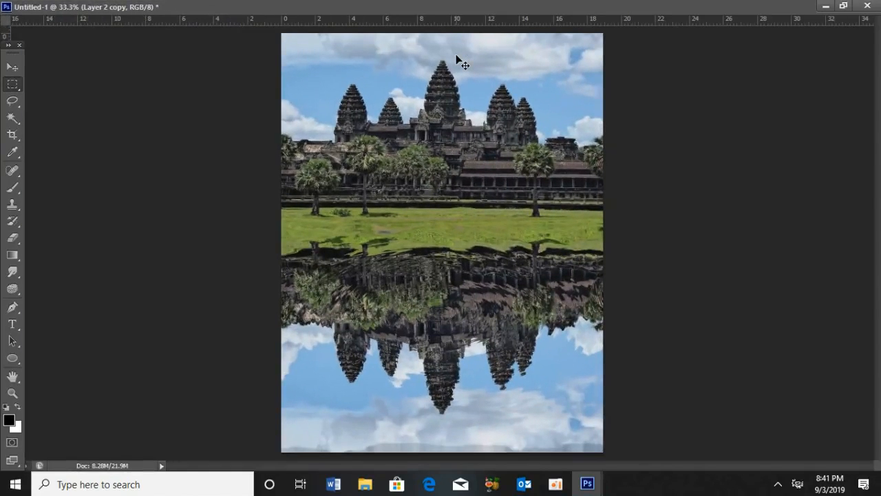